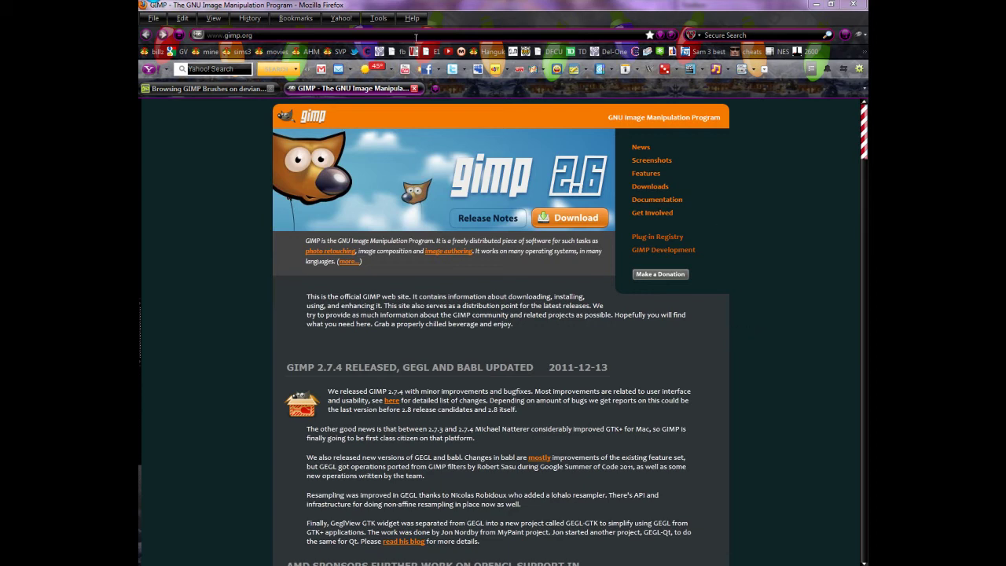
Step: Switch to GIMP and activate the Paintbrush tool
key(alt+Tab)
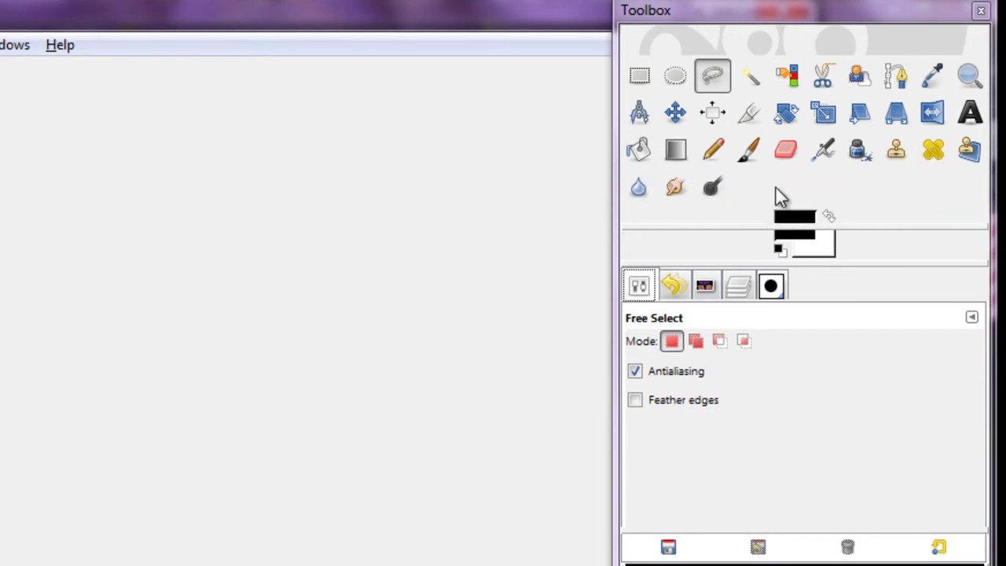
key(p)
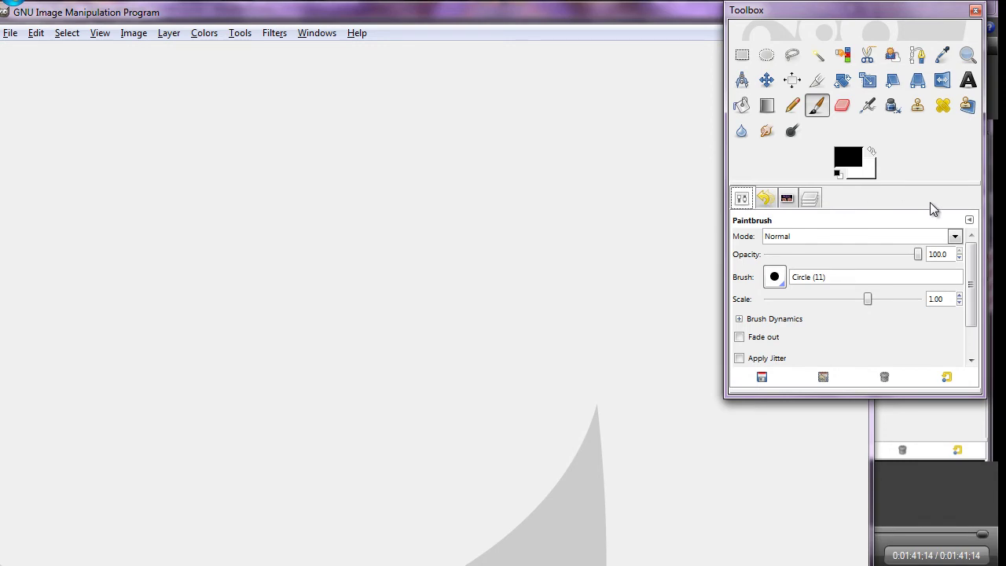
Step: Look through the Layers, Undo History, Document History and tool options dialogs docked below the toolbox
click(817, 201)
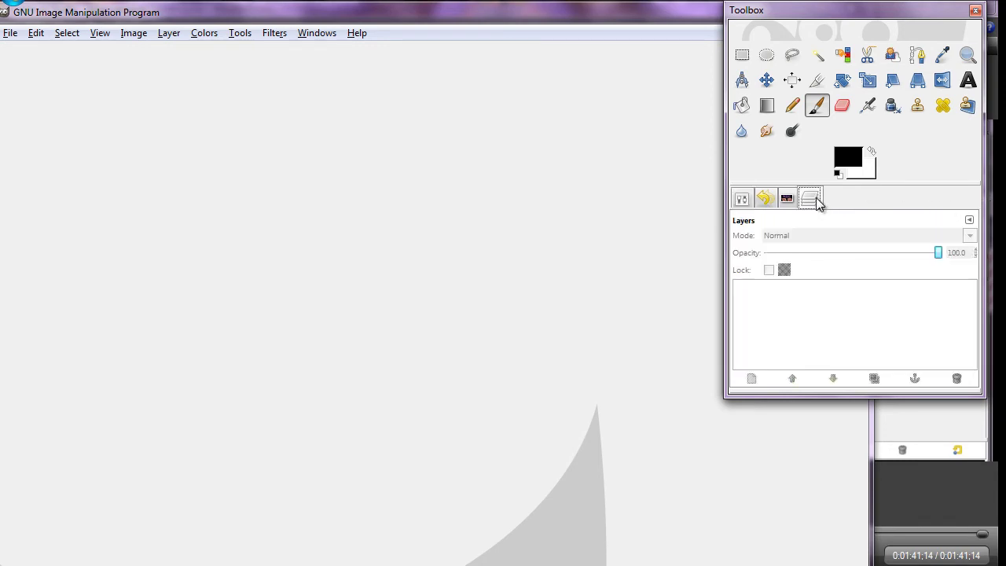
click(765, 202)
click(741, 202)
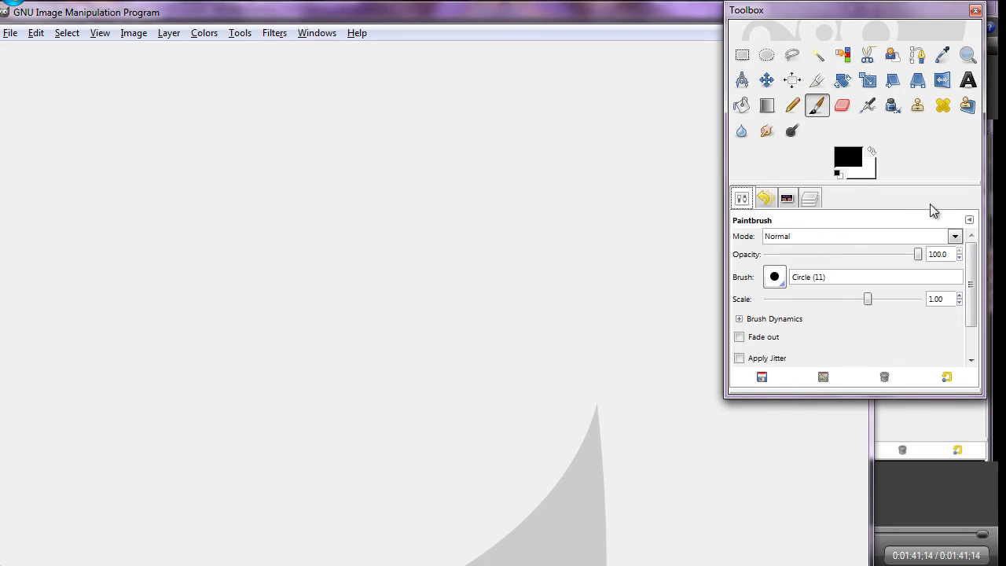
click(811, 200)
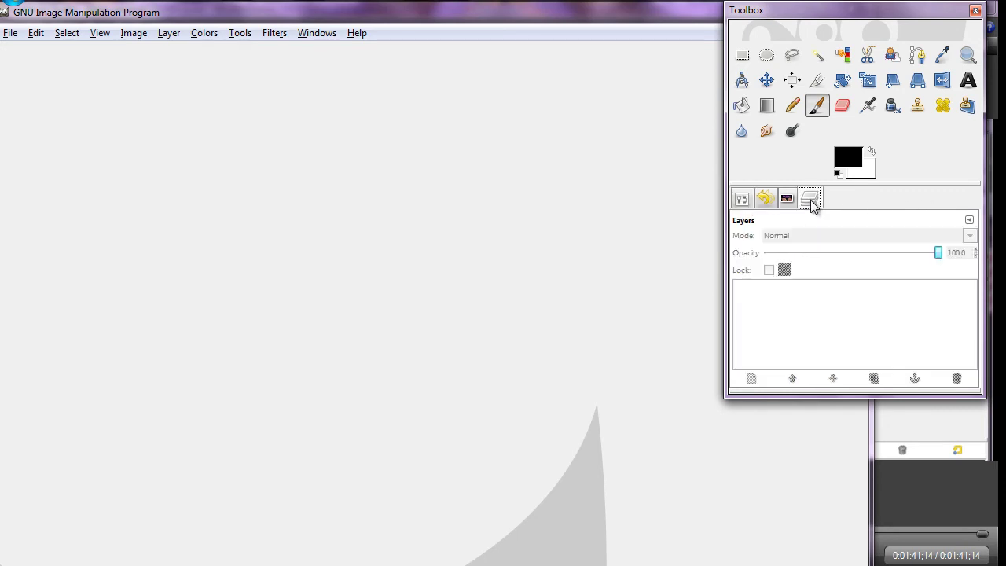
click(765, 199)
click(741, 199)
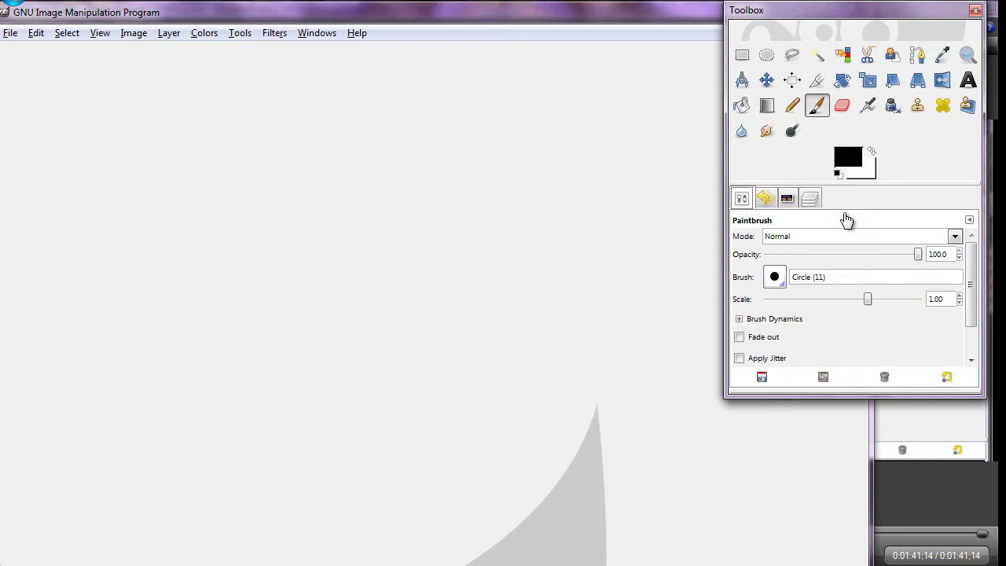
click(766, 203)
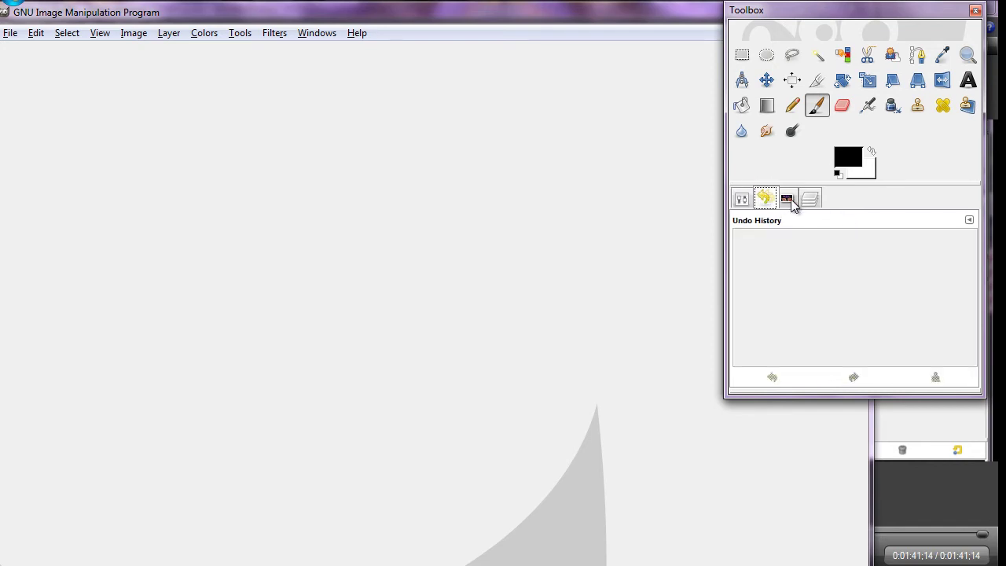
click(791, 203)
click(811, 201)
click(743, 201)
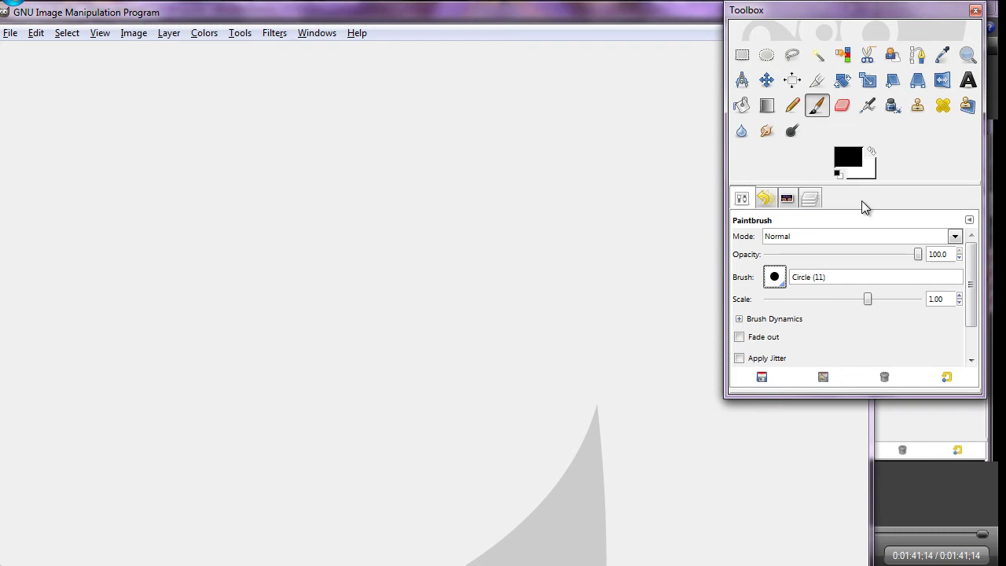
Step: Add a Brushes tab to the dock below the toolbox
click(969, 222)
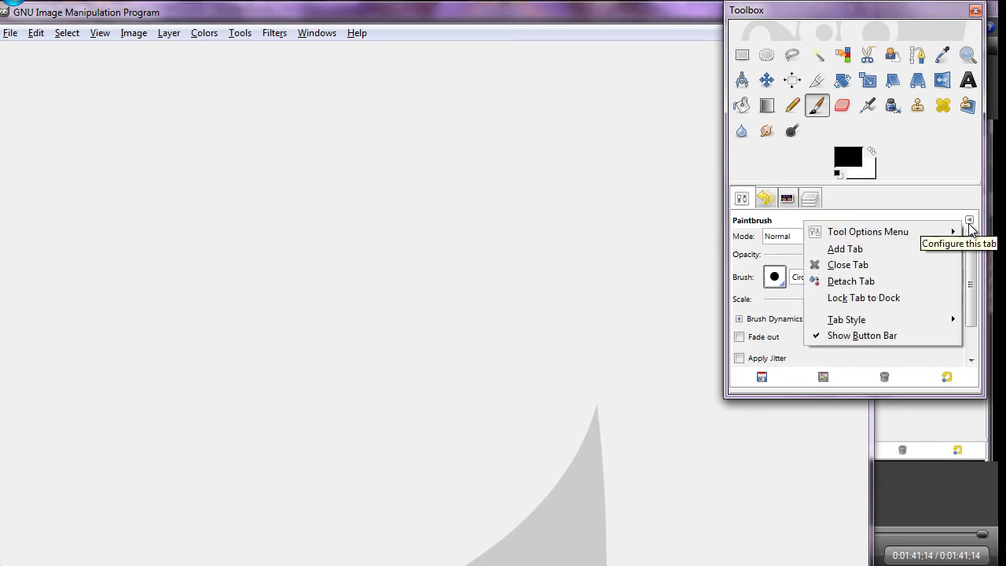
mouse_move(908, 236)
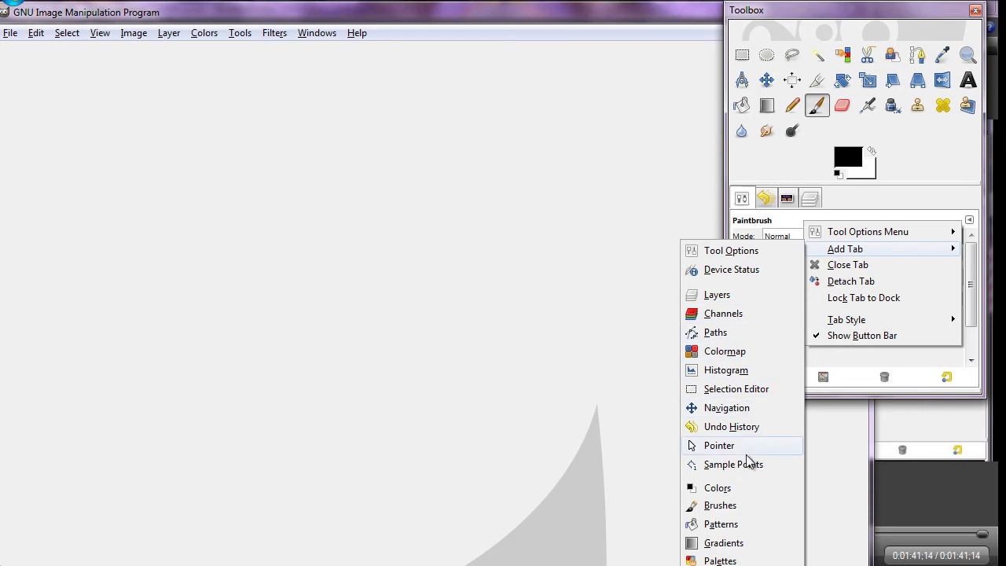
click(731, 507)
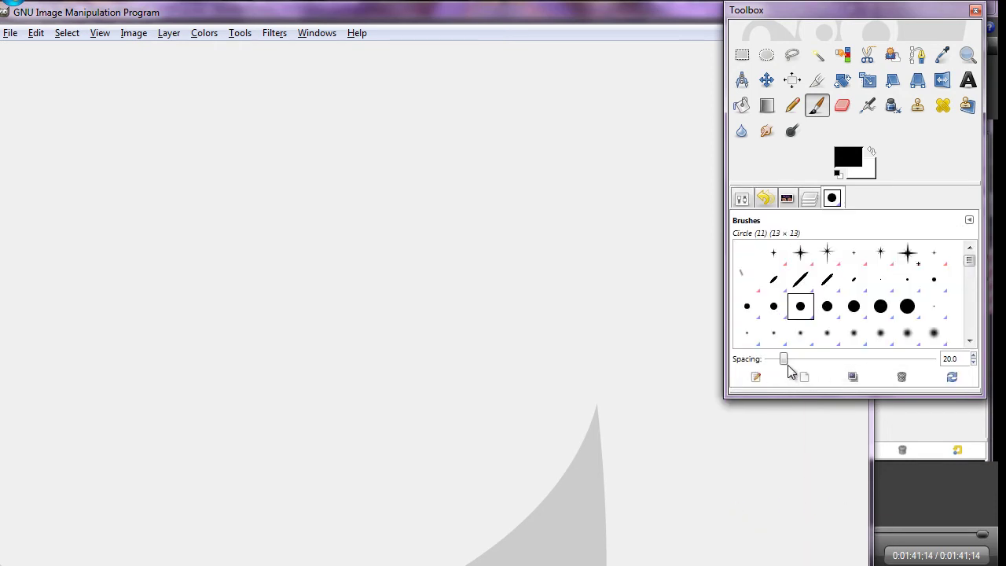
Step: Examine the Paintbrush options and the brushes available in the Brushes dialog
click(742, 199)
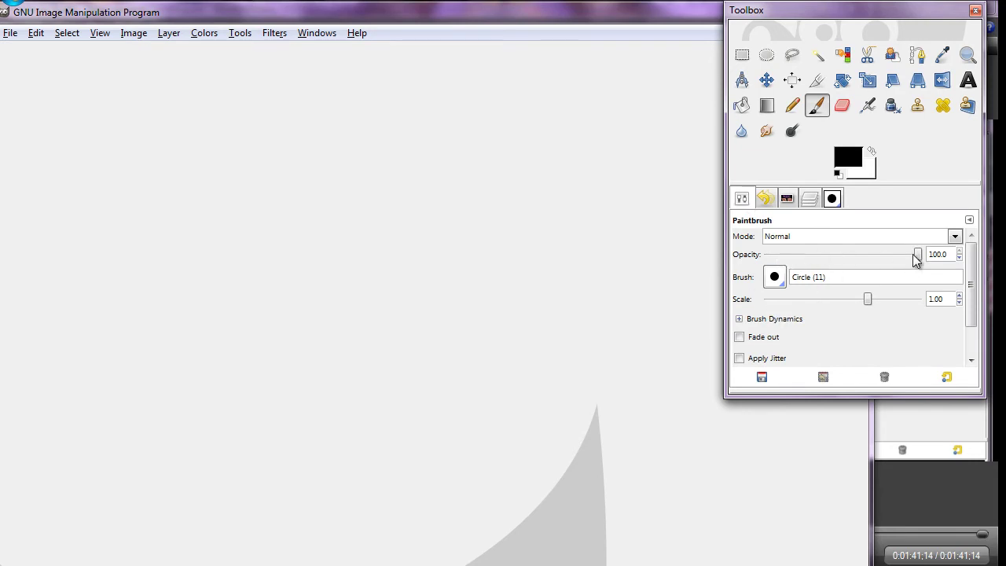
click(842, 201)
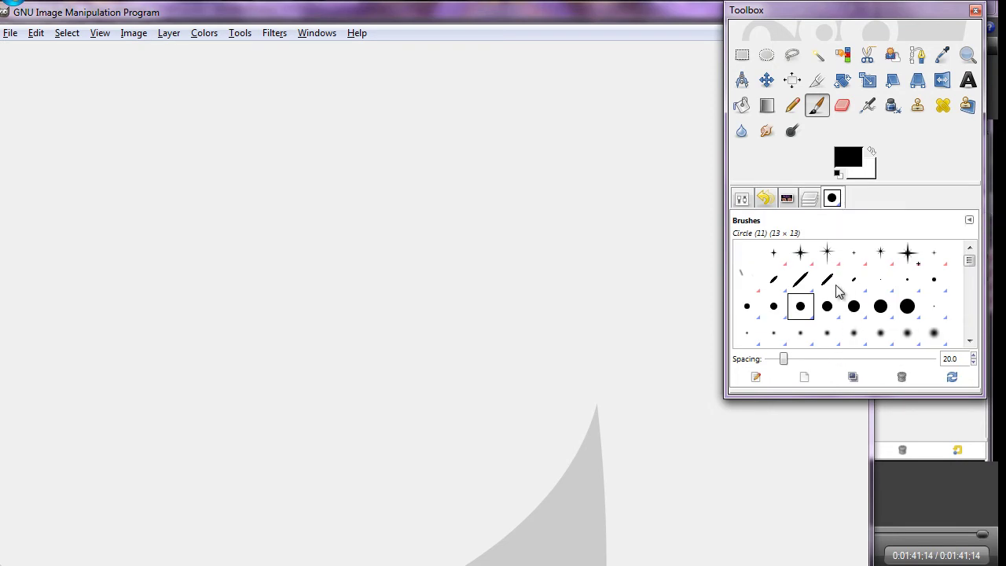
scroll(904, 322, down, 4)
scroll(904, 328, up, 4)
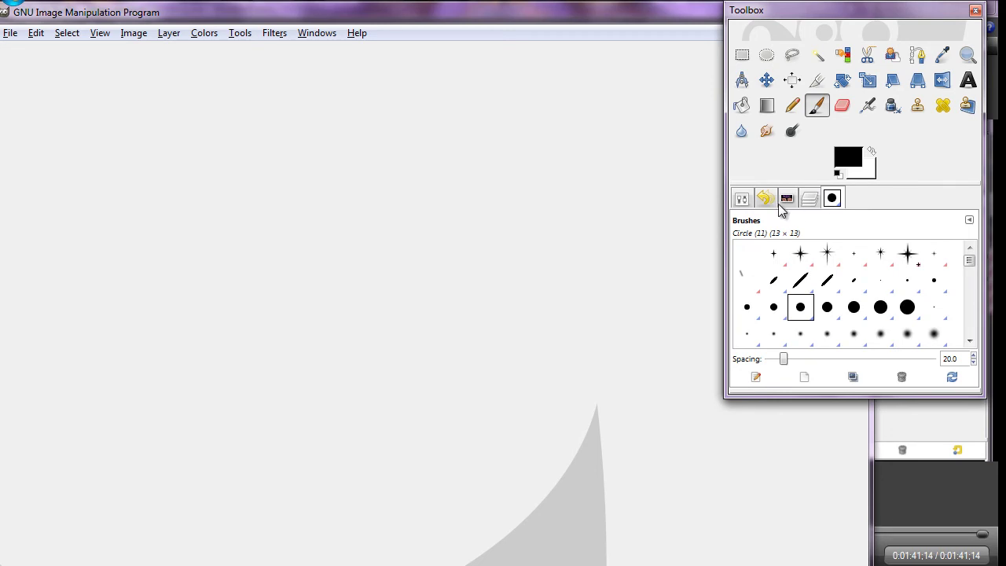
click(746, 203)
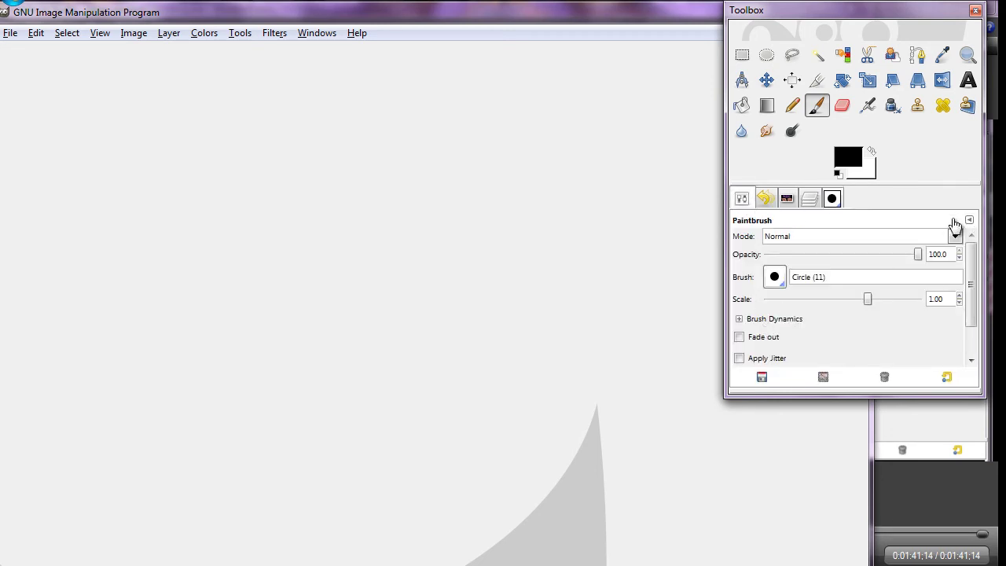
click(835, 200)
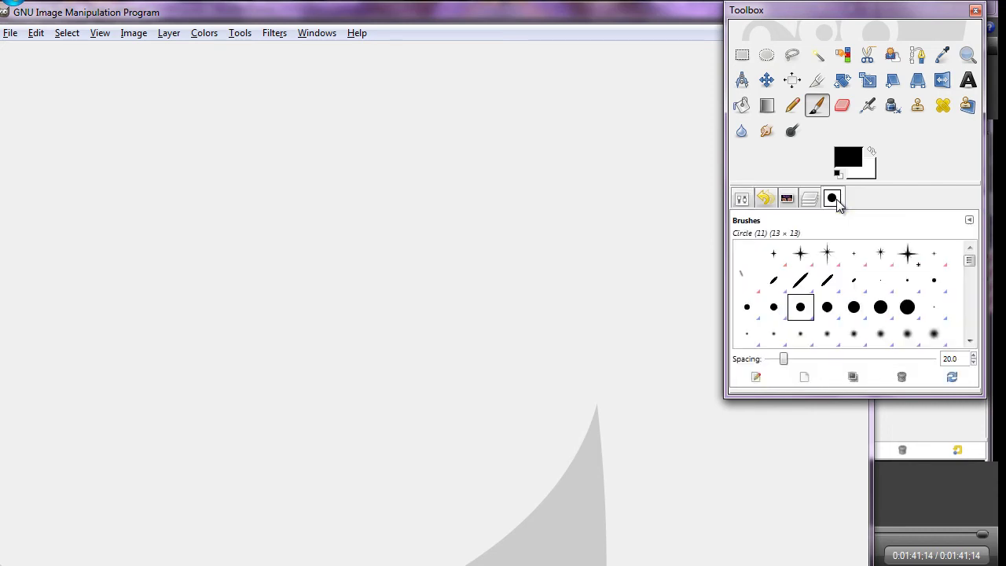
Step: Detach the Brushes dialog from the dock into its own window and close it
drag(829, 193, 660, 241)
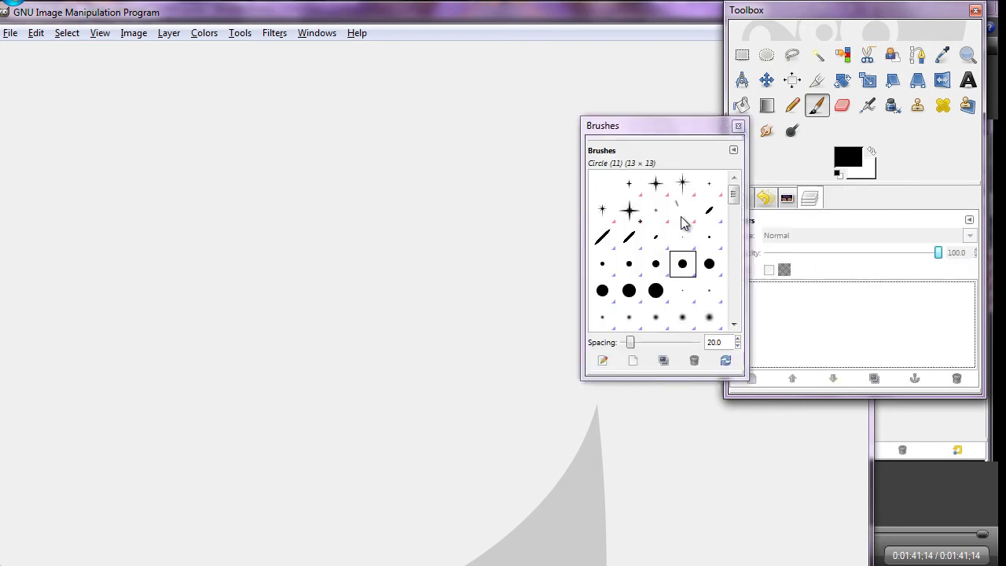
drag(690, 132, 693, 161)
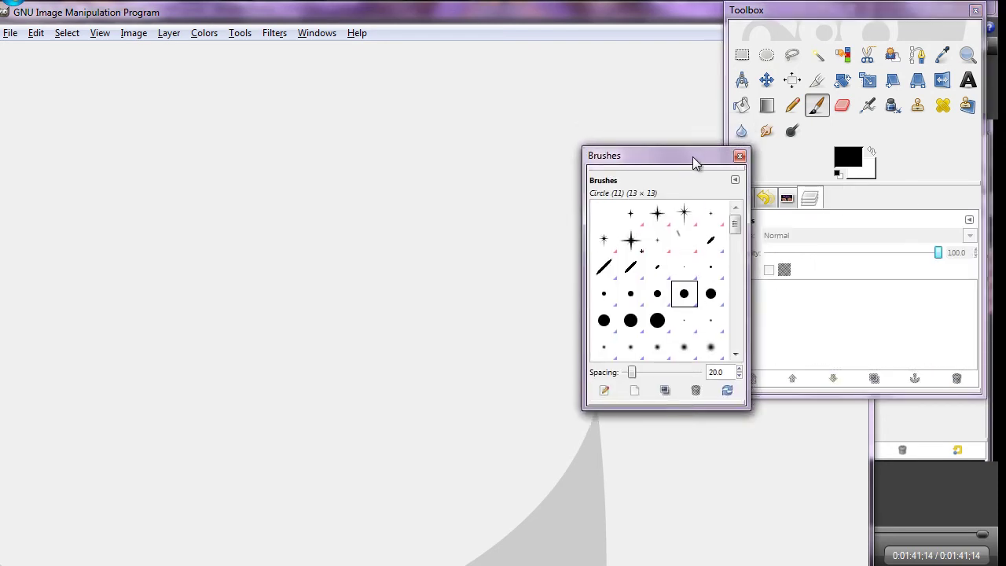
click(738, 156)
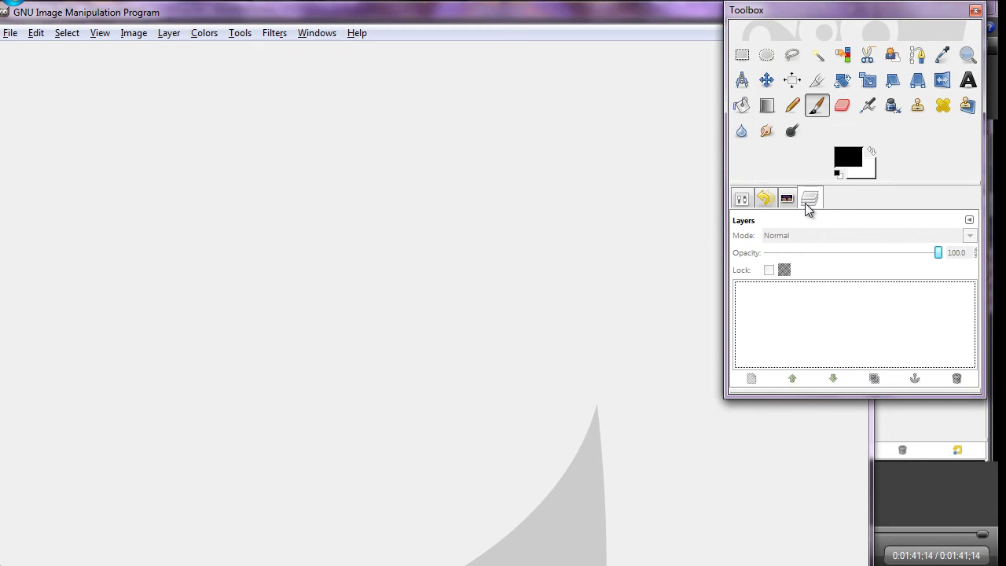
Step: Restore the Brushes tab to the dock beside the Layers dialog
click(968, 221)
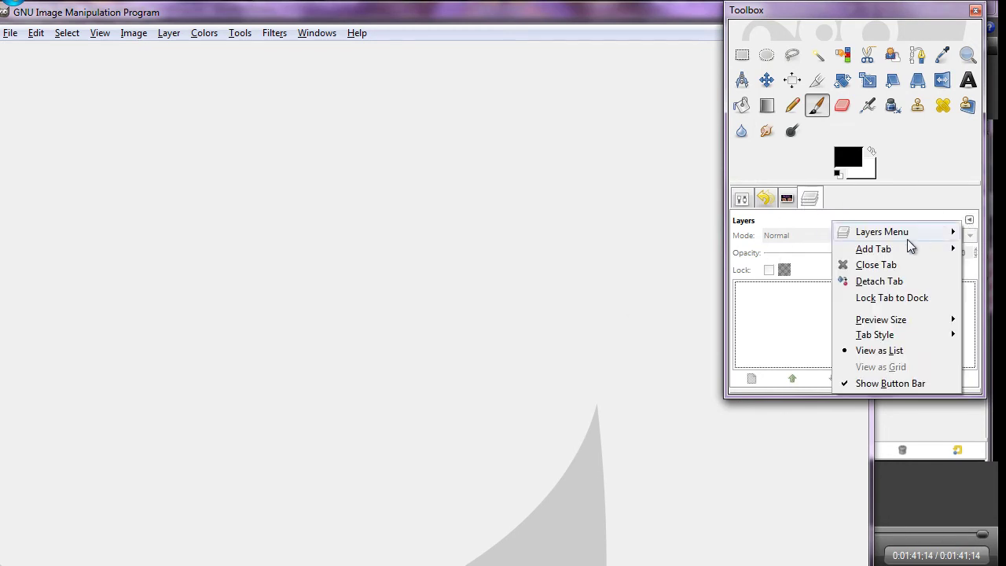
mouse_move(893, 250)
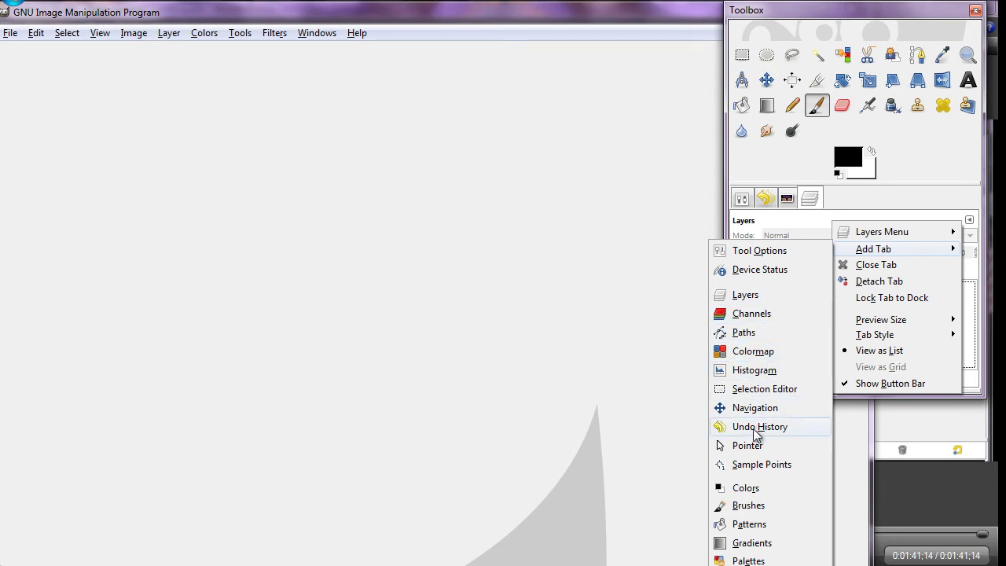
click(755, 506)
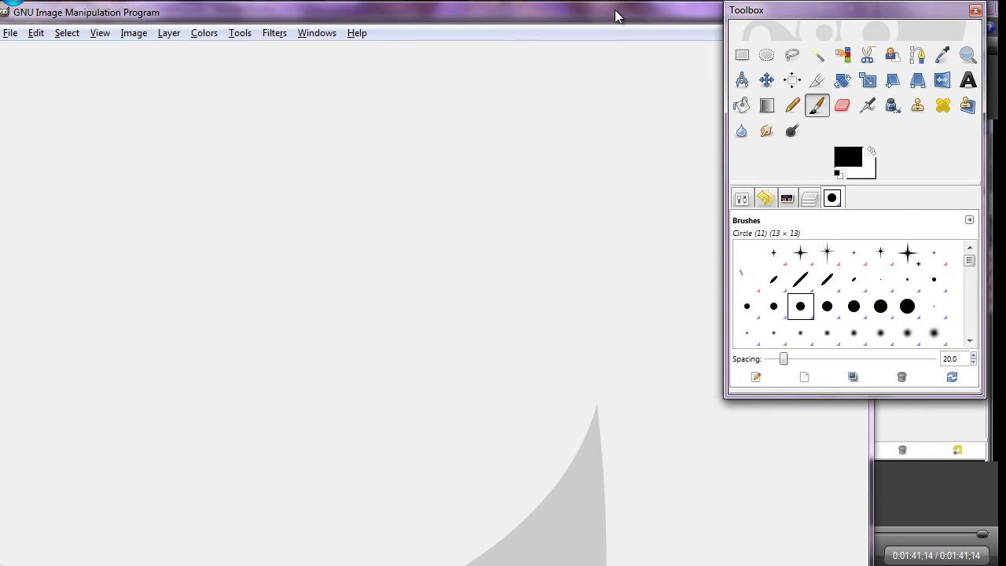
Step: Browse the recently used images in the Document History and open DSC00781.JPG
click(787, 200)
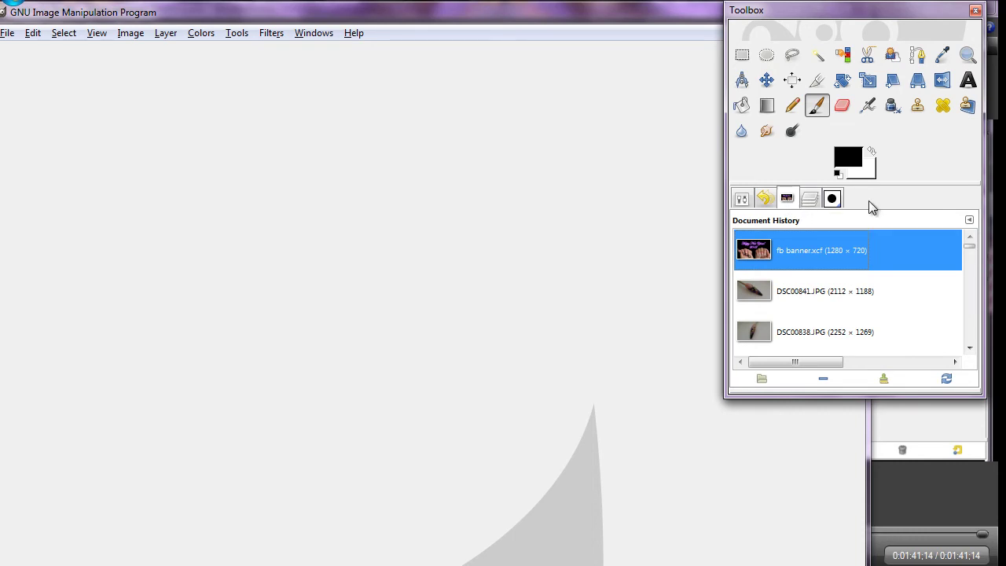
click(789, 200)
scroll(814, 267, down, 3)
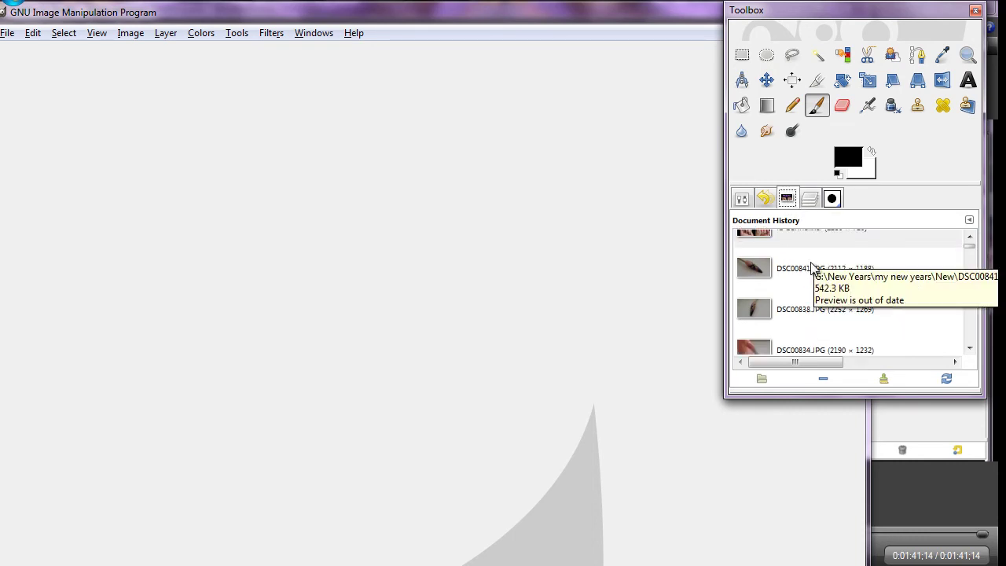
scroll(818, 271, down, 5)
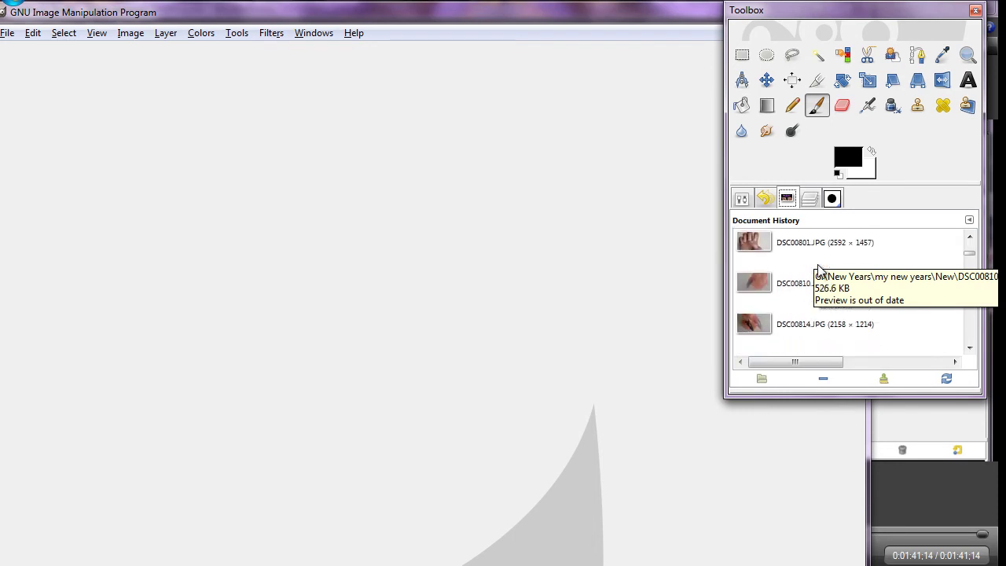
scroll(837, 279, down, 2)
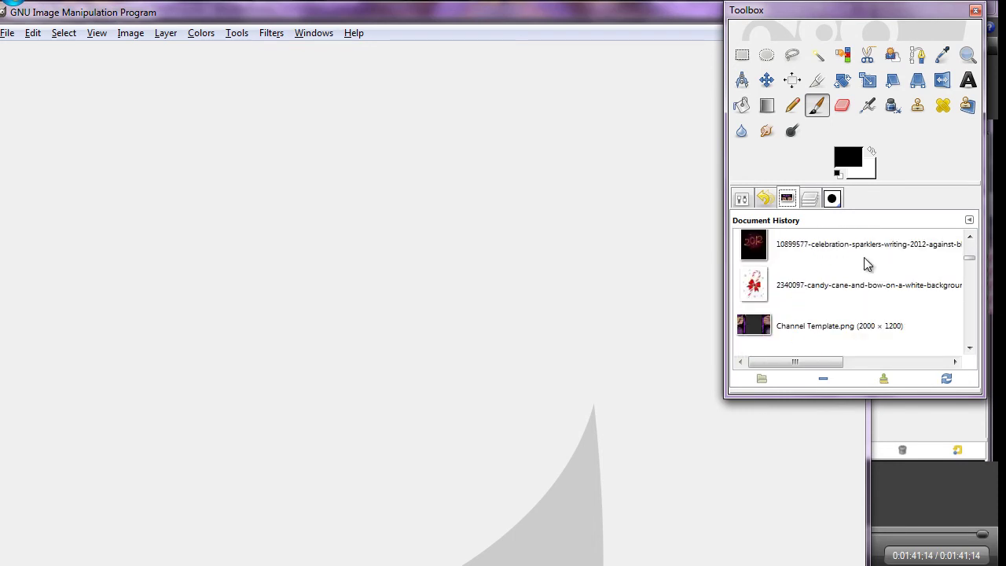
scroll(863, 264, up, 1)
scroll(863, 263, up, 2)
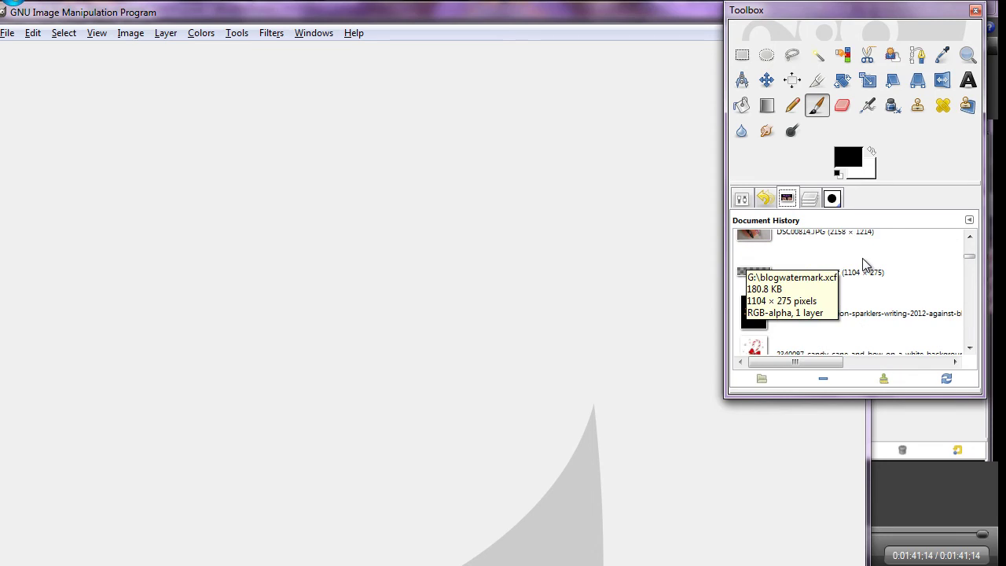
scroll(904, 275, down, 5)
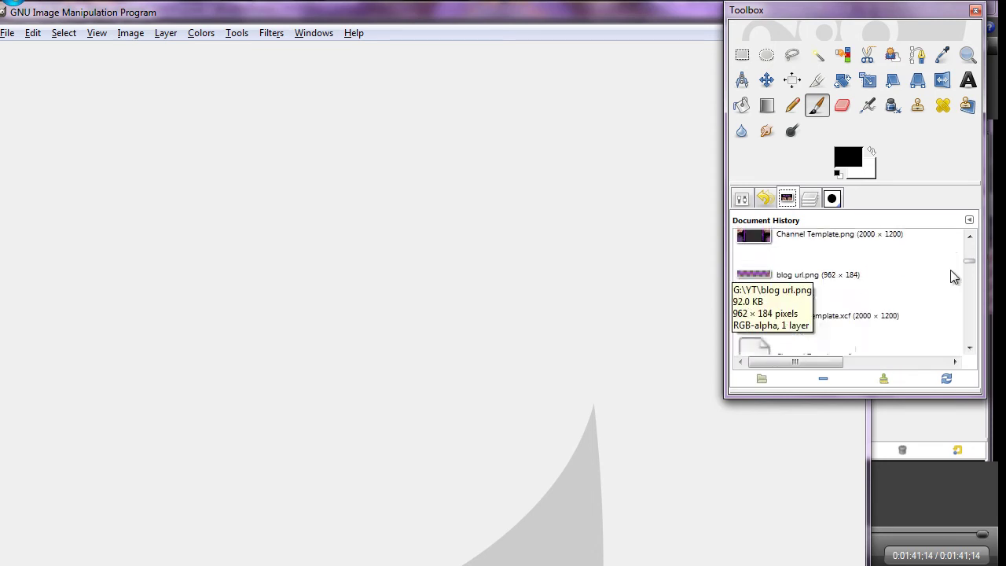
scroll(904, 267, down, 1)
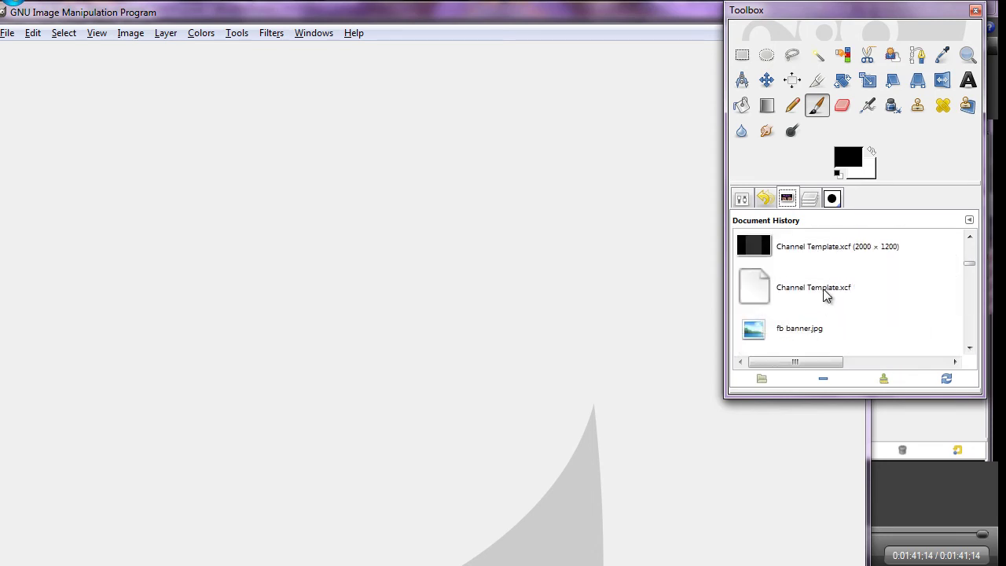
scroll(824, 295, up, 6)
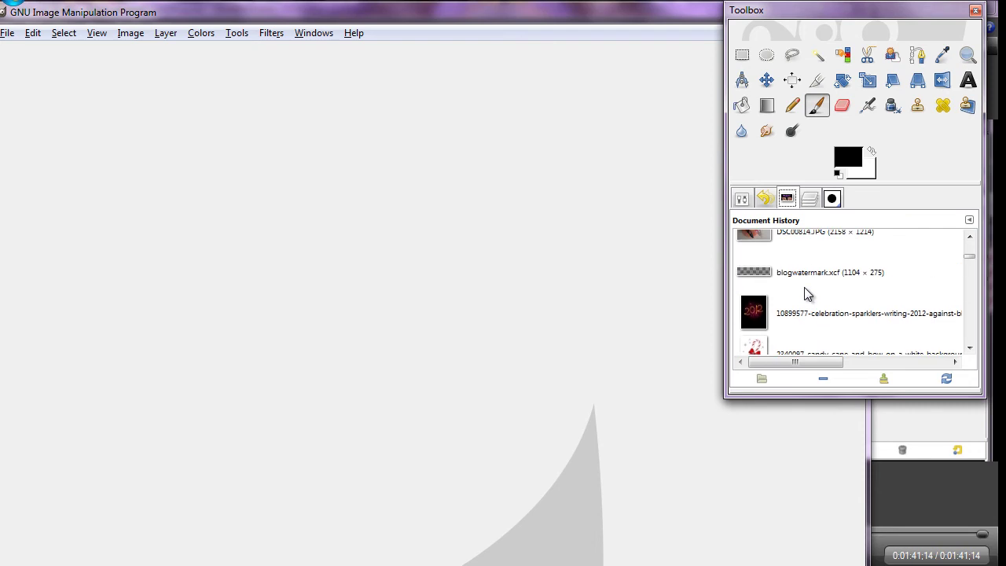
scroll(807, 293, up, 3)
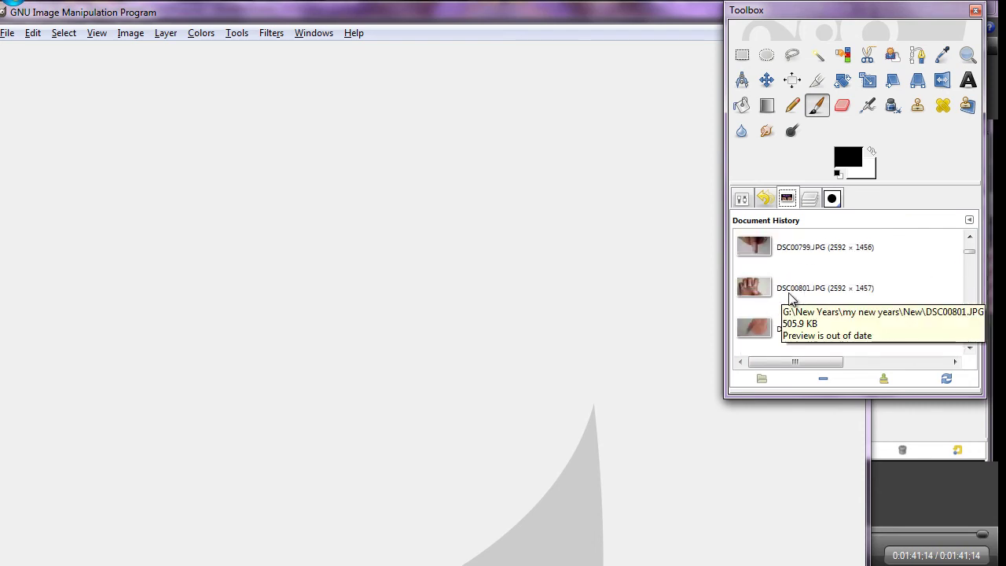
drag(971, 251, 973, 272)
double_click(762, 319)
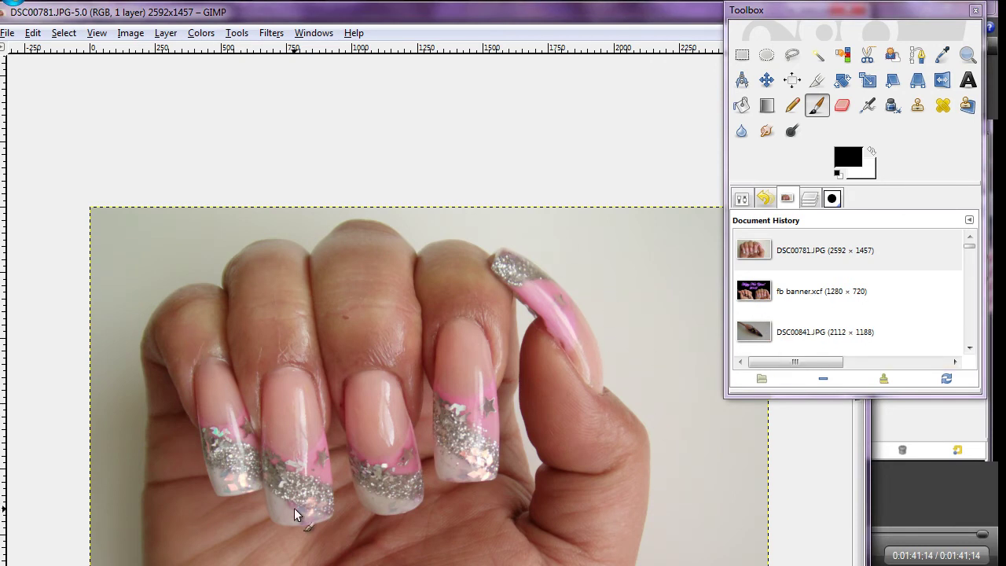
Step: Select the light background around the thumb side of the hand with the Fuzzy Select tool
click(817, 57)
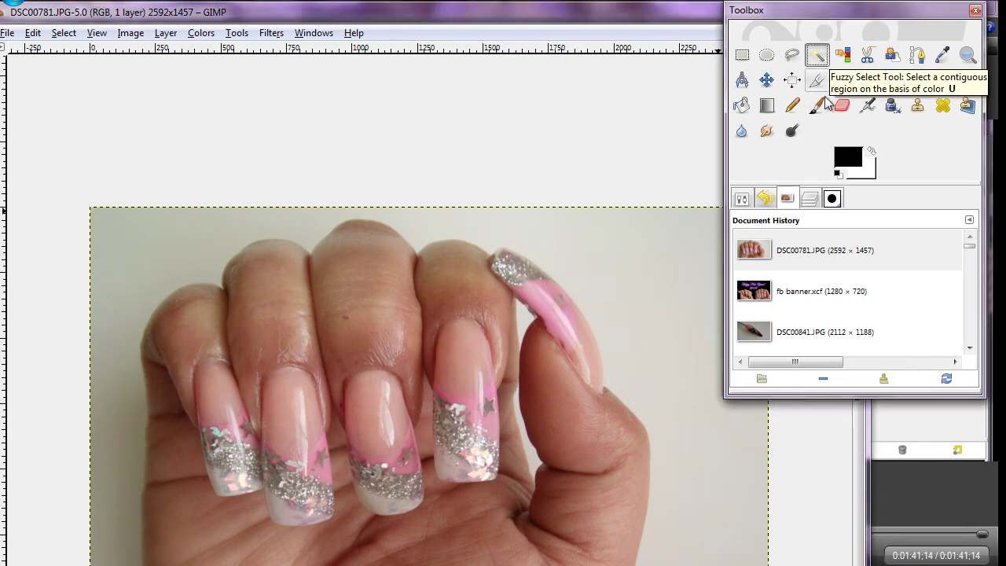
click(745, 201)
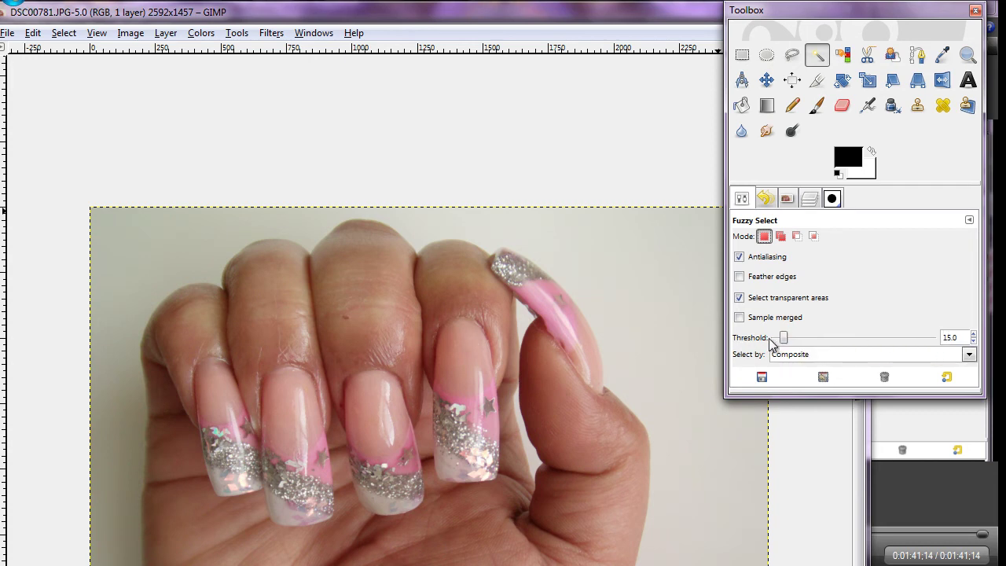
click(640, 338)
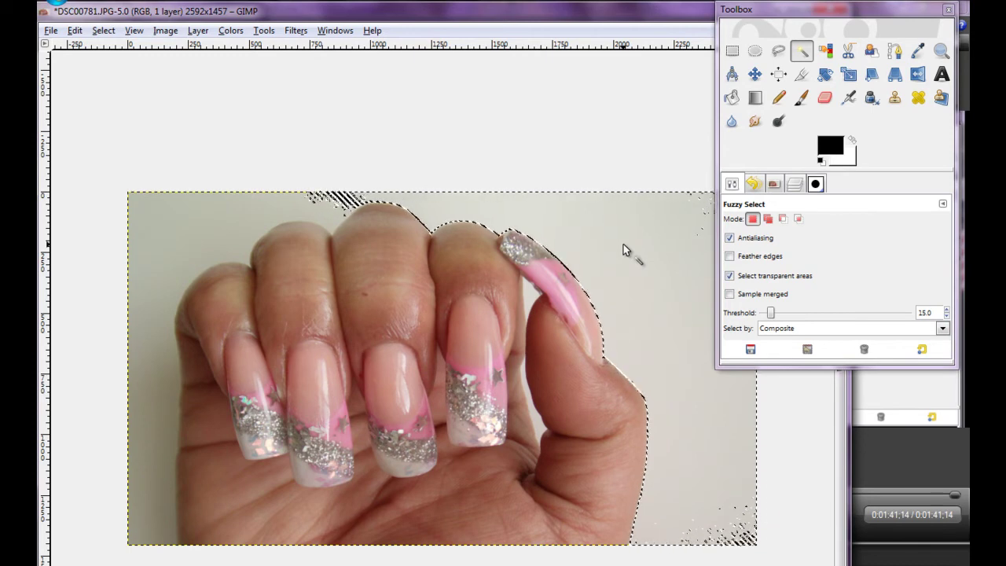
Step: Add the background above the fingers, the gap beside the thumb and the area beside the little finger to the fuzzy selection
key(shift)
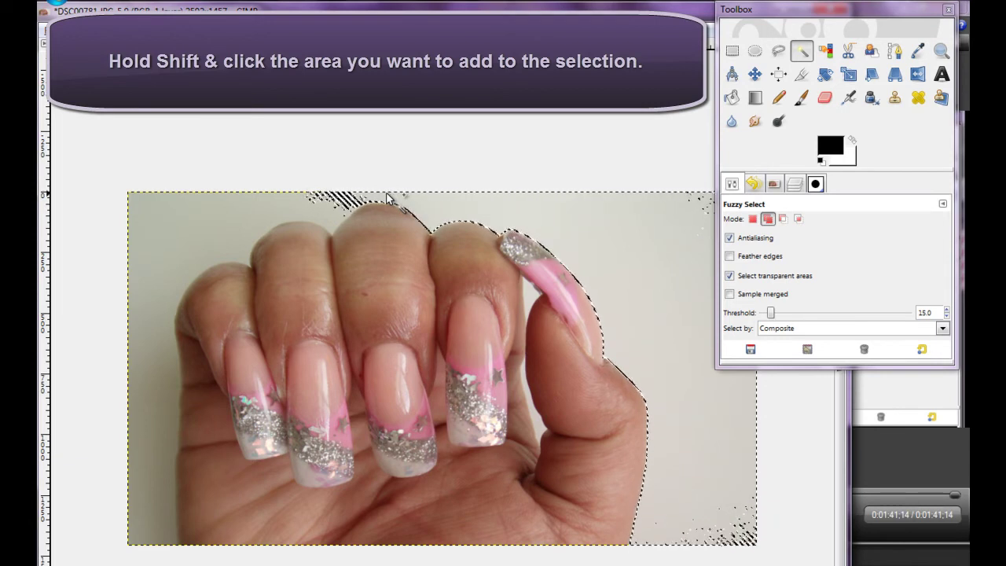
shift+click(330, 214)
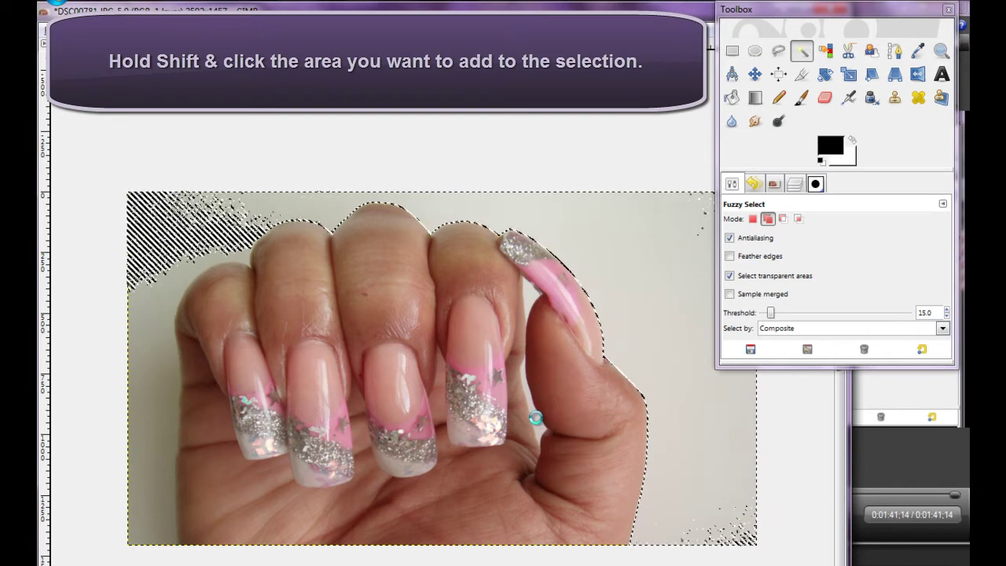
shift+click(554, 354)
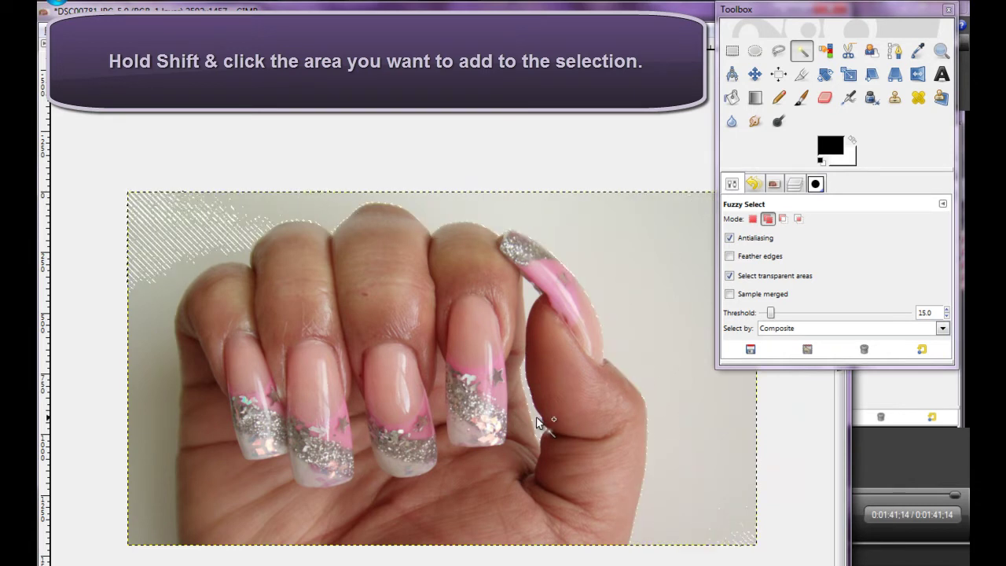
shift+click(532, 298)
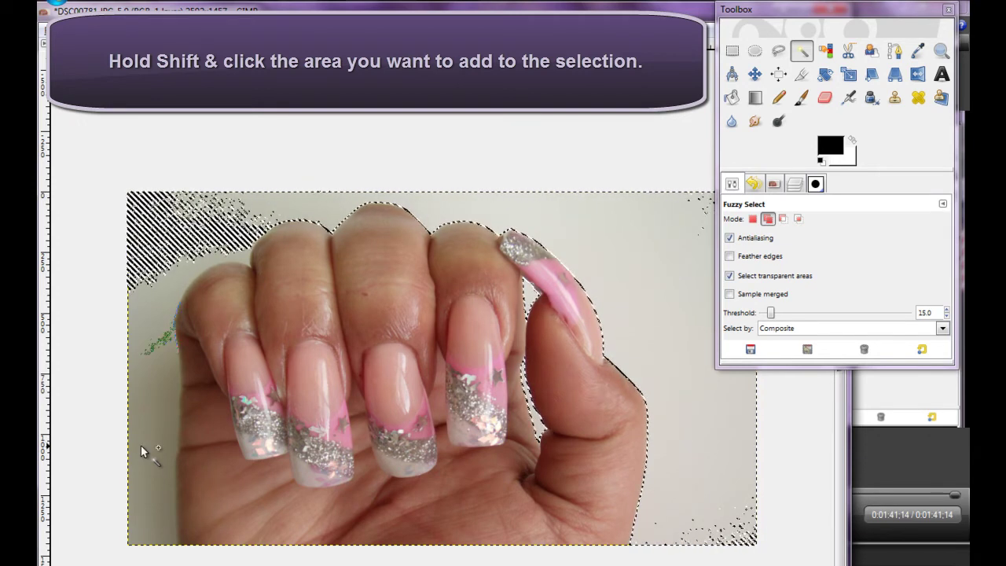
shift+click(140, 405)
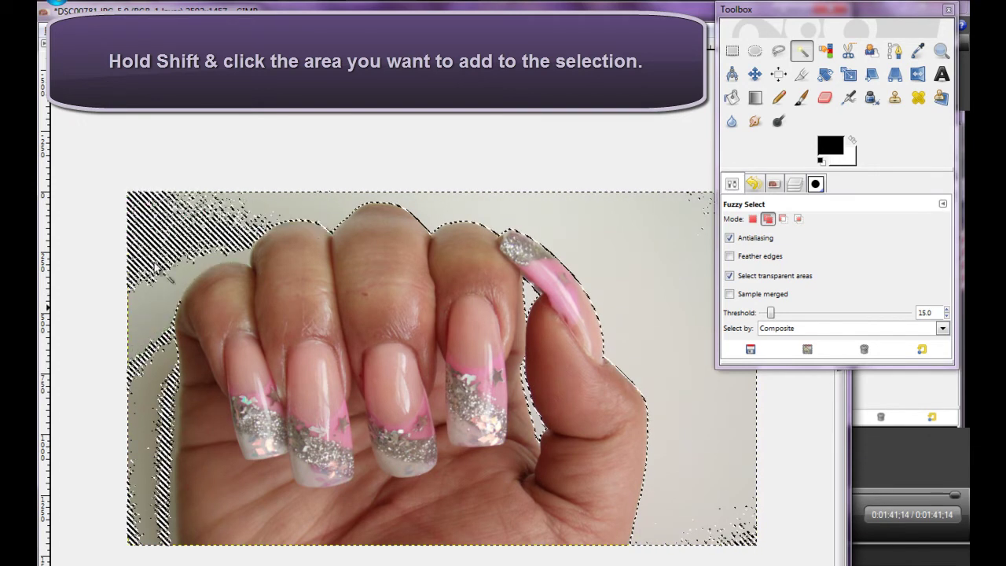
Step: Extend the selection over the photo's upper-left background and the strip along the little-finger side, and return the selection mode to replace
shift+click(140, 245)
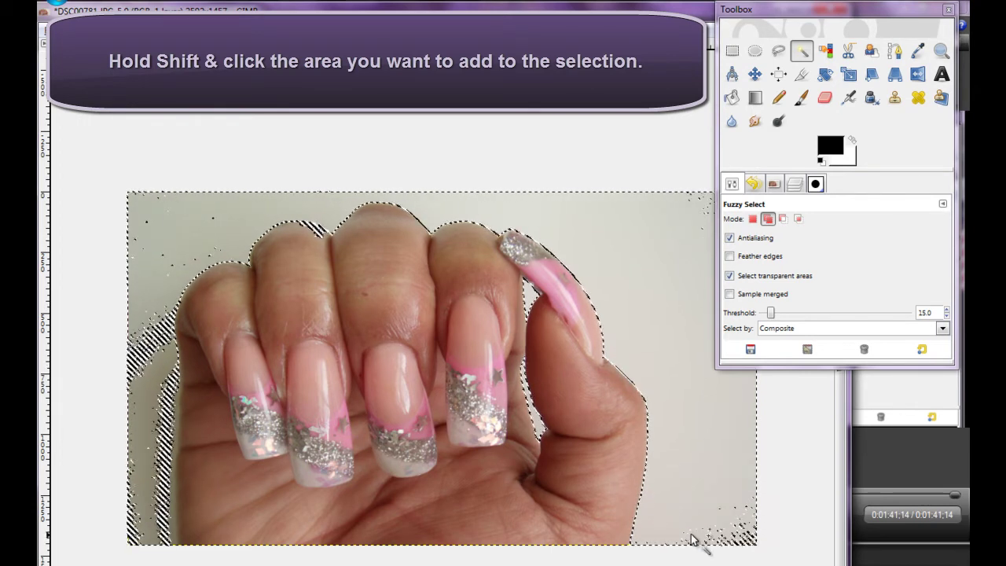
shift+click(166, 395)
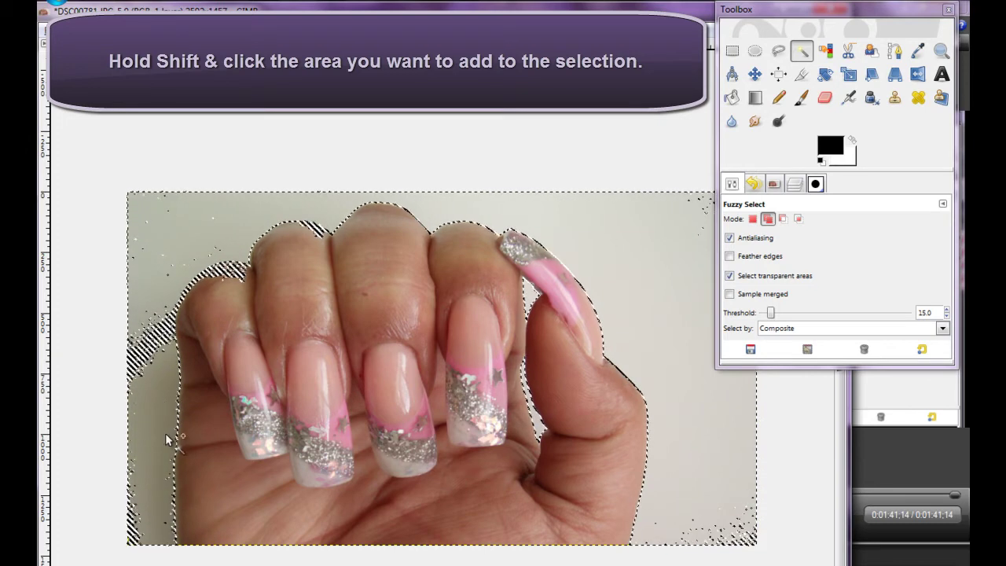
shift+click(132, 535)
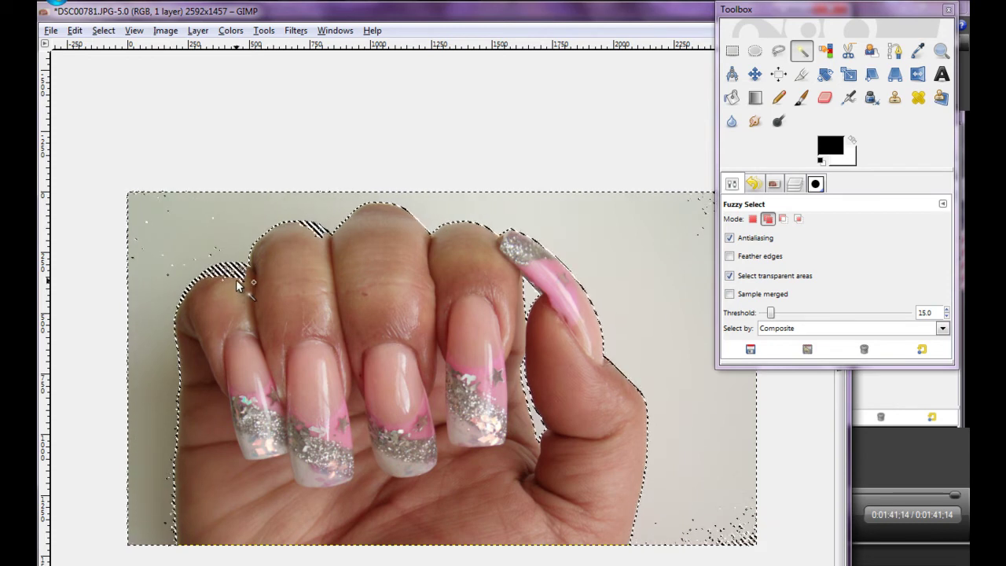
click(752, 219)
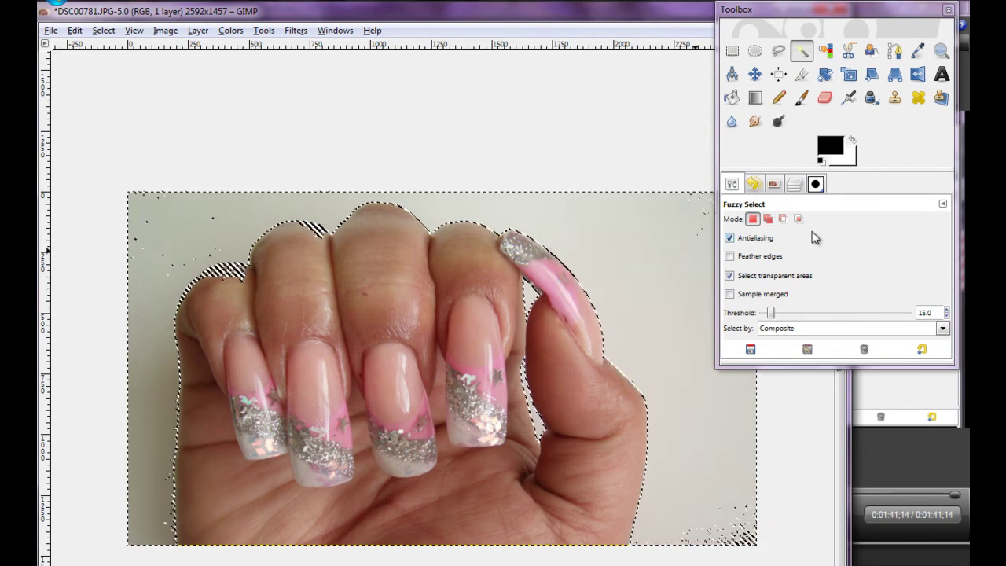
Step: Show the Undo History, try cutting the selected background, and undo the cut and the most recent fuzzy selections
click(754, 184)
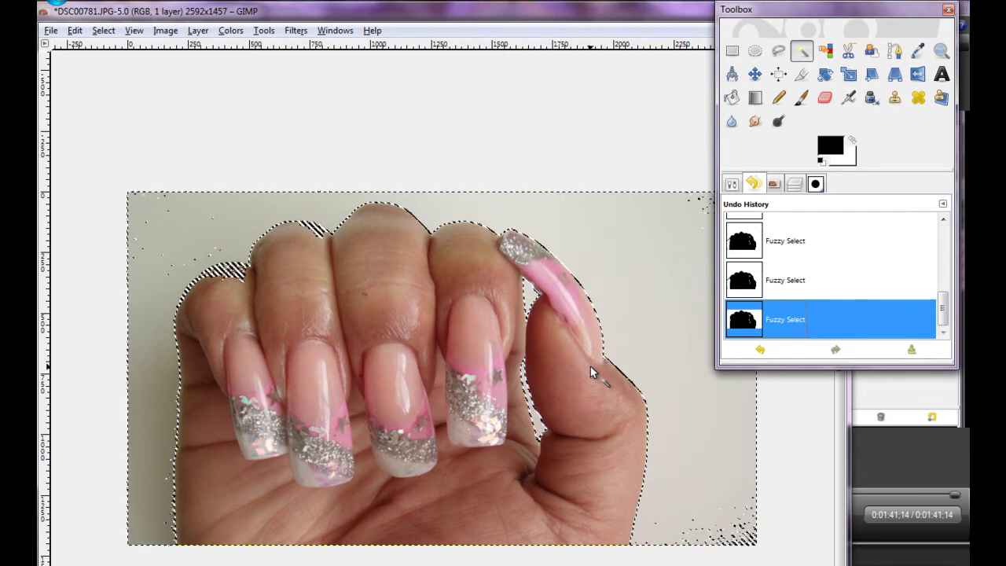
key(ctrl+z)
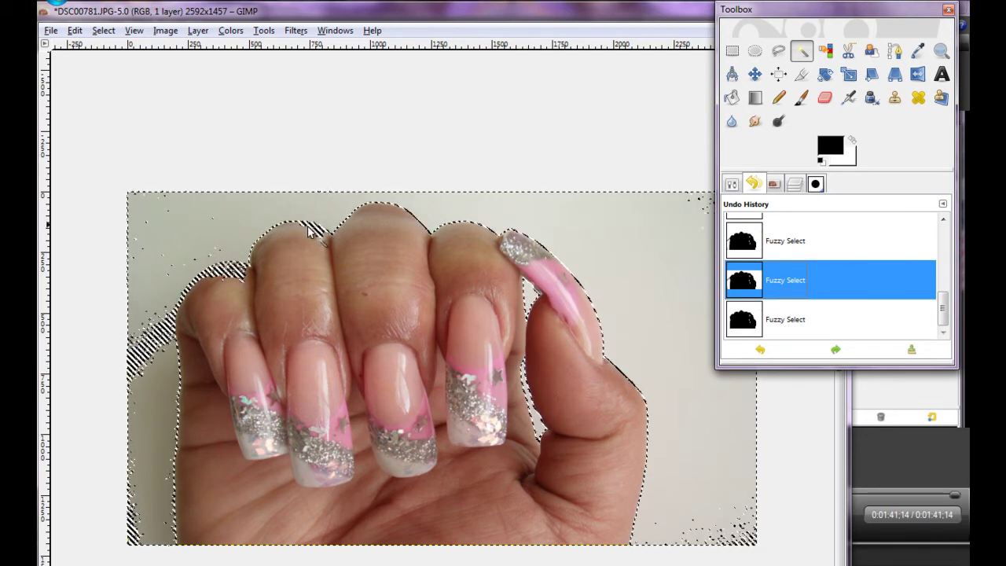
key(ctrl+x)
key(ctrl+z)
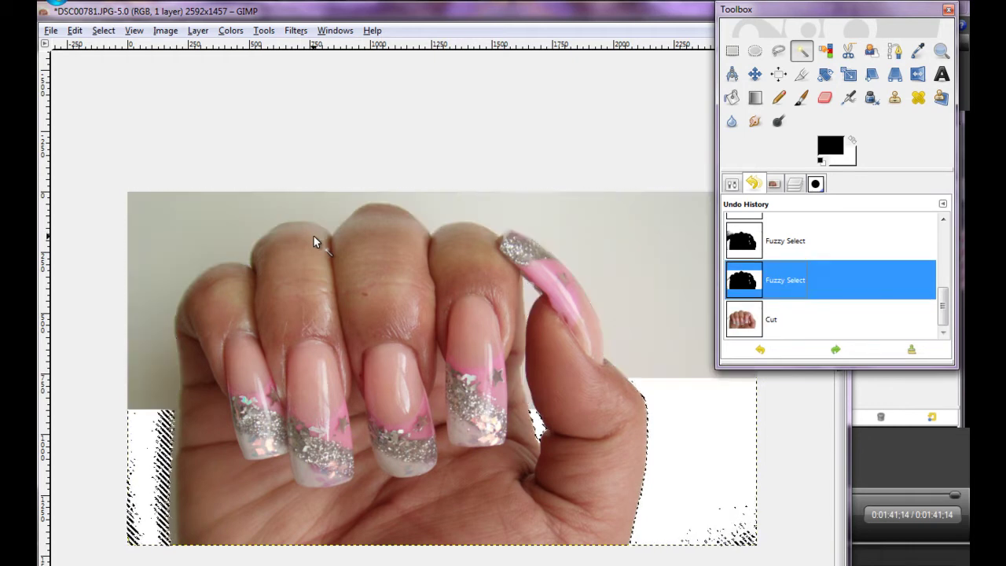
key(ctrl+z)
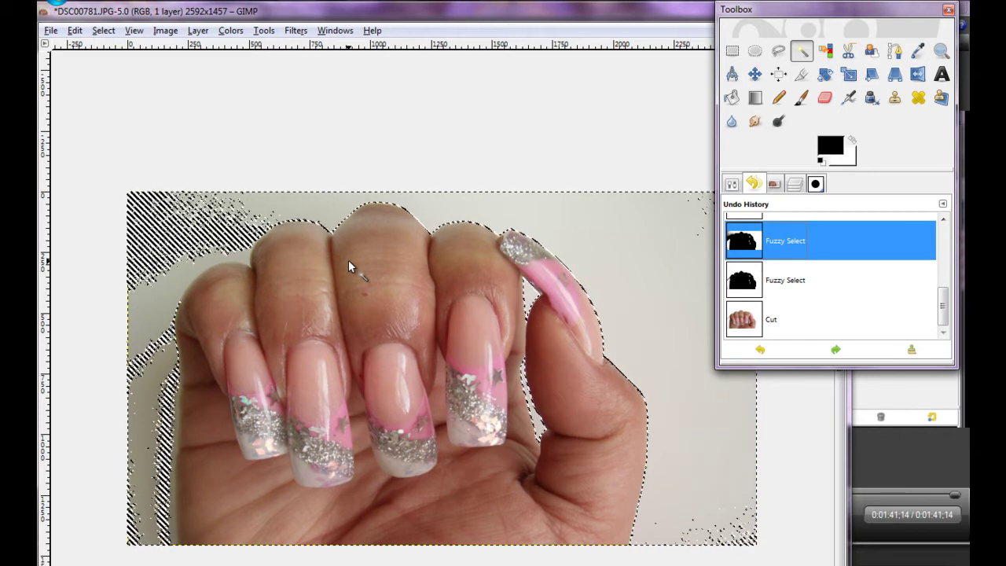
Step: Lower the Fuzzy Select threshold to 10.2
click(732, 183)
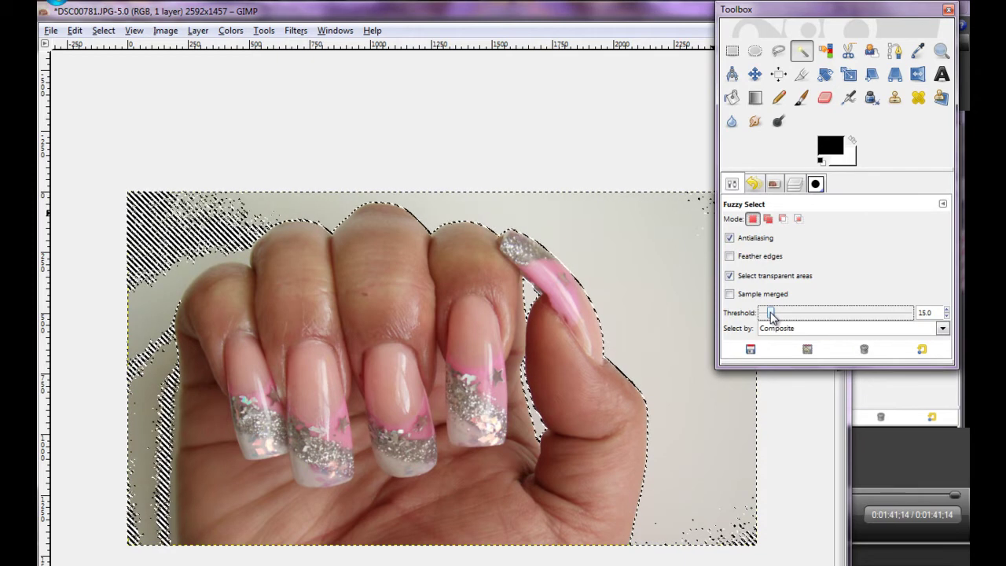
drag(771, 312, 769, 314)
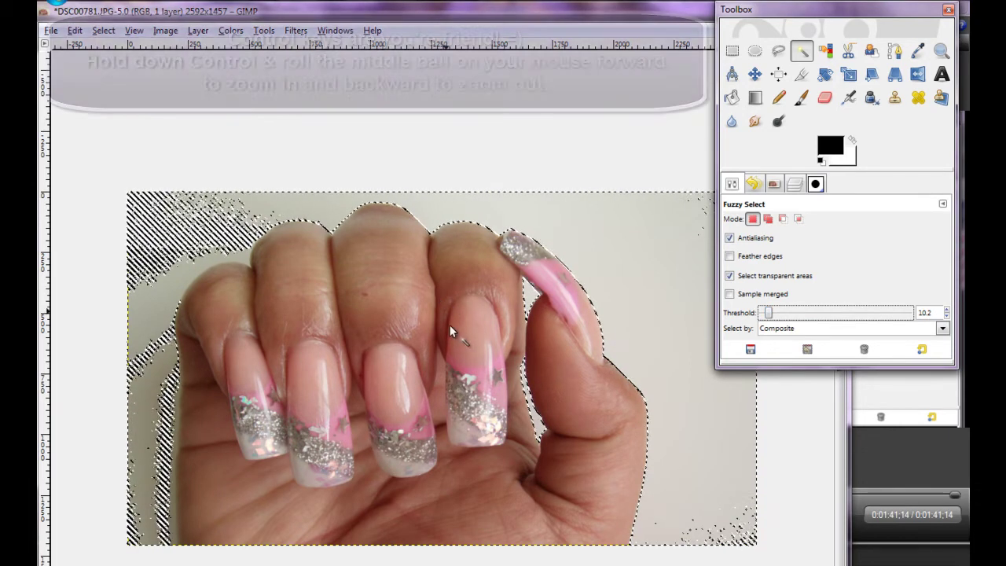
Step: Zoom in and out on the hand to examine the selection outline around the fingers, finishing at 50%
scroll(451, 331, up, 2)
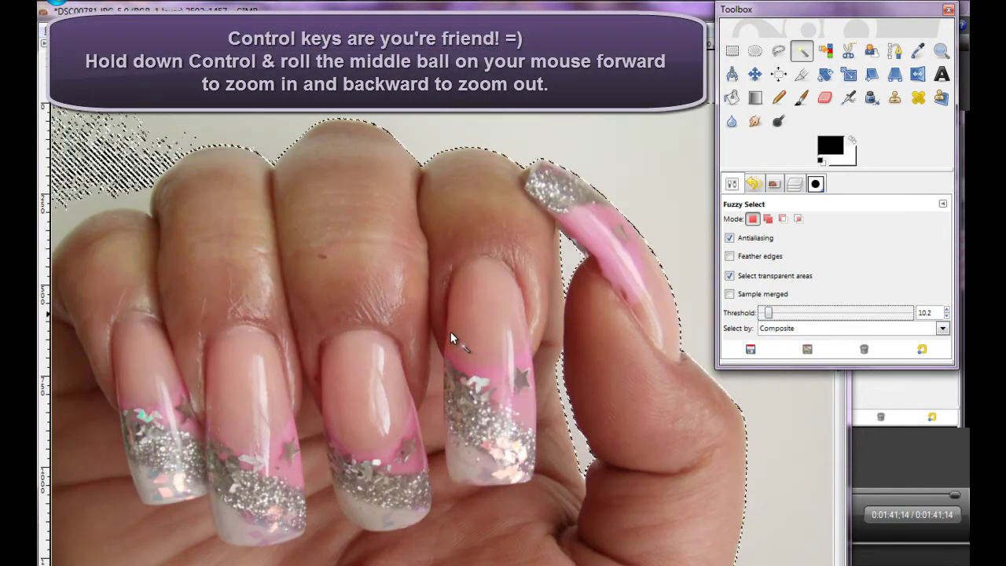
scroll(402, 330, left, 3)
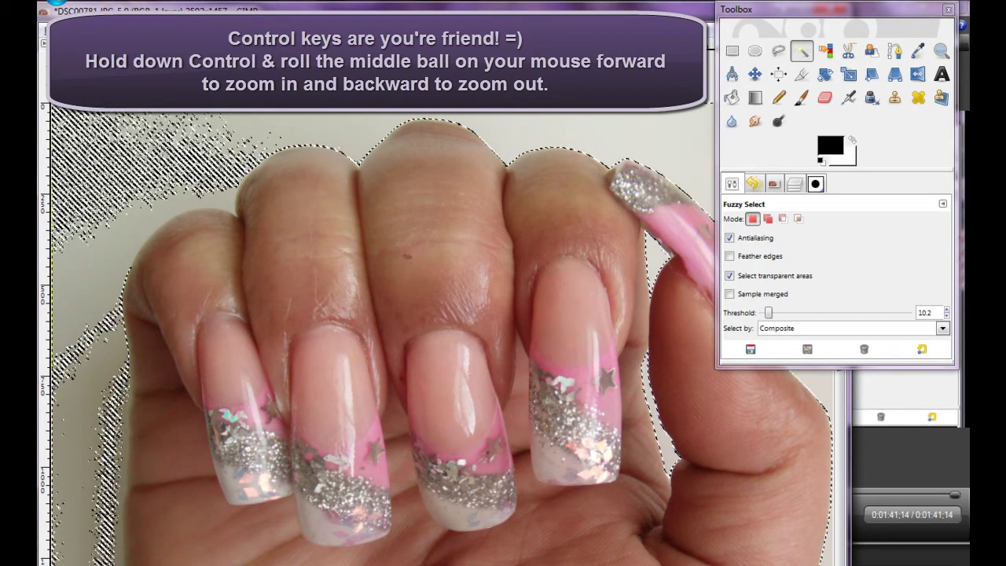
key(ctrl)
scroll(287, 370, down, 1)
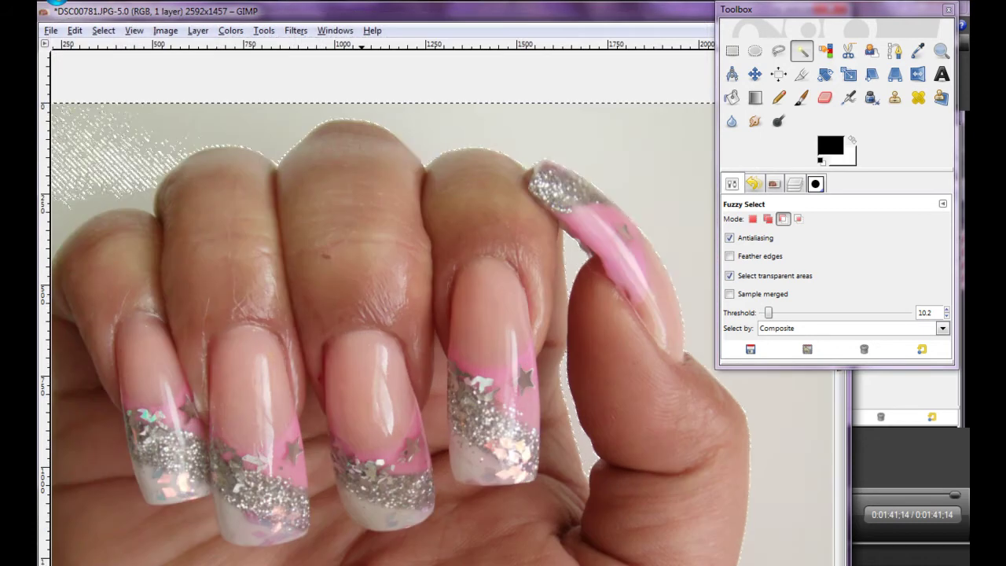
scroll(286, 370, down, 1)
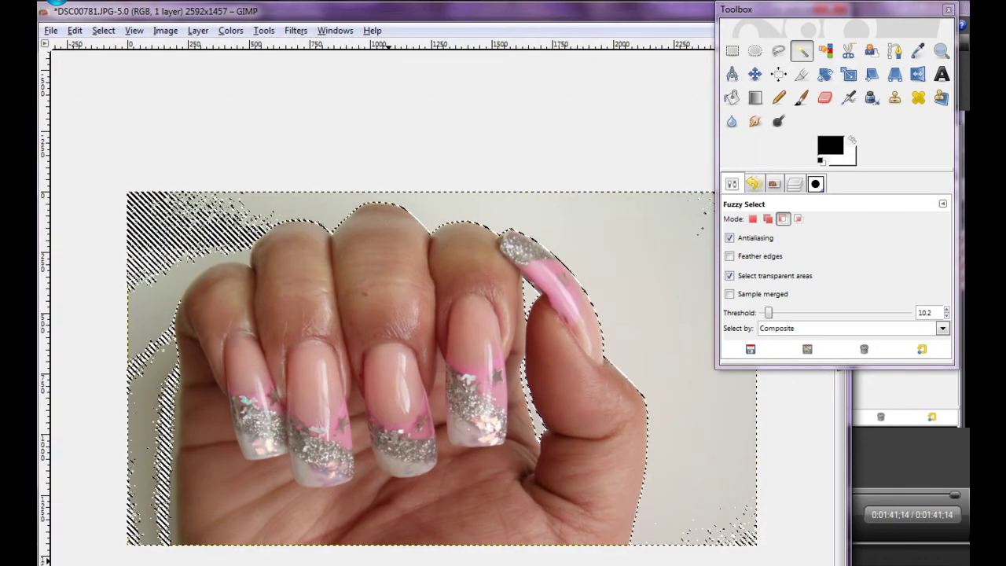
scroll(429, 417, up, 1)
scroll(428, 416, down, 1)
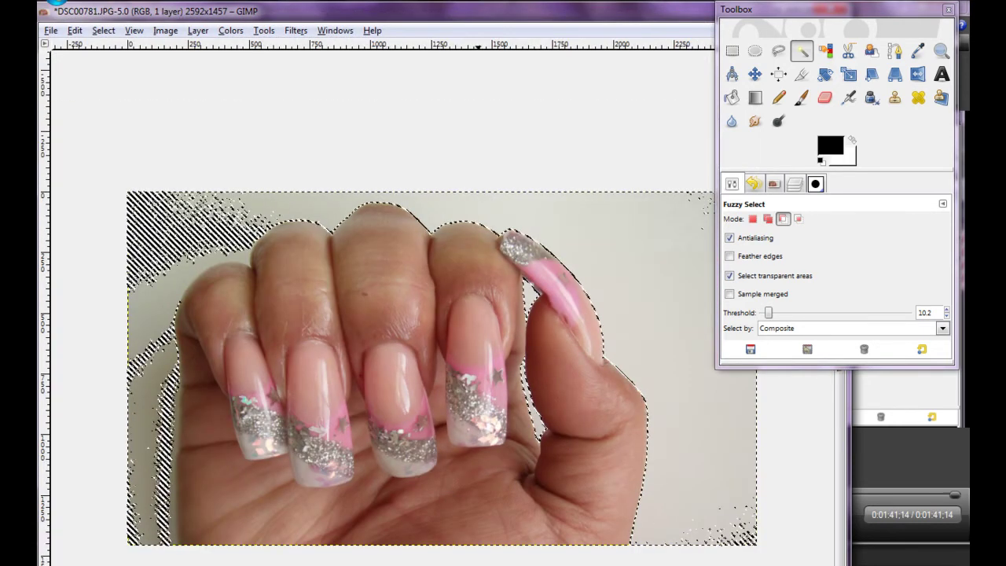
scroll(306, 390, up, 1)
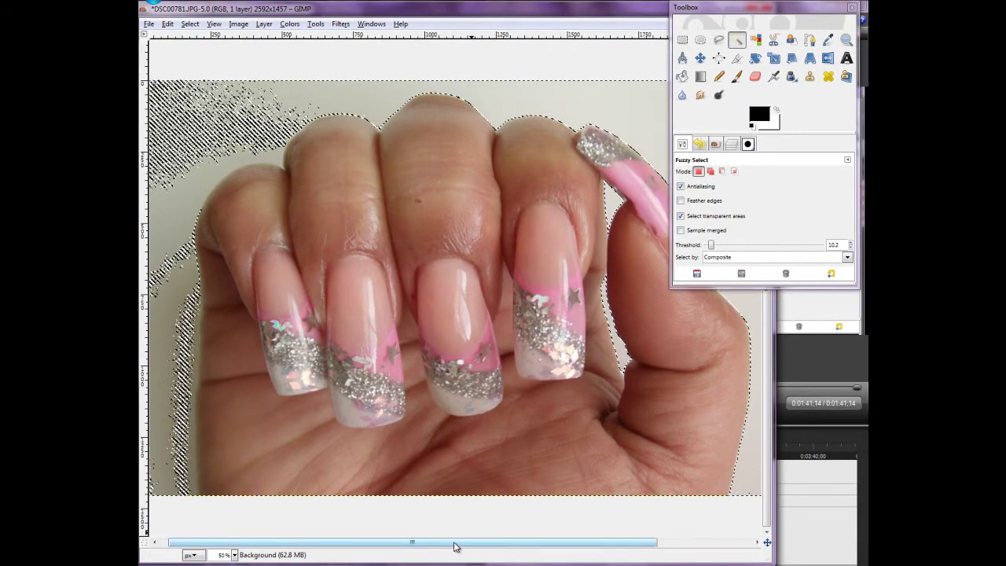
Step: Add the unselected background patches above the little finger and down the adjacent side of the hand to the fuzzy selection
drag(411, 542, 403, 528)
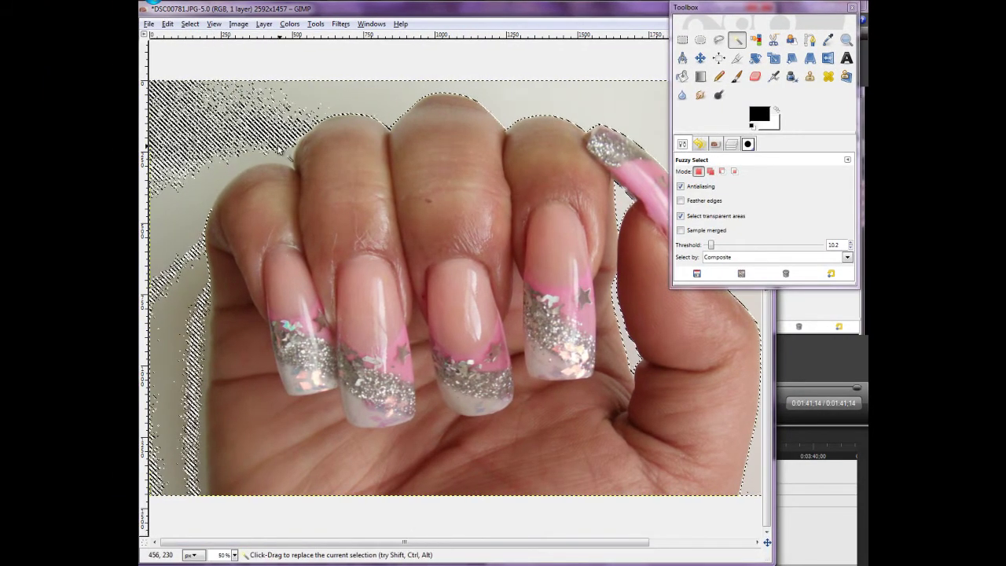
key(shift)
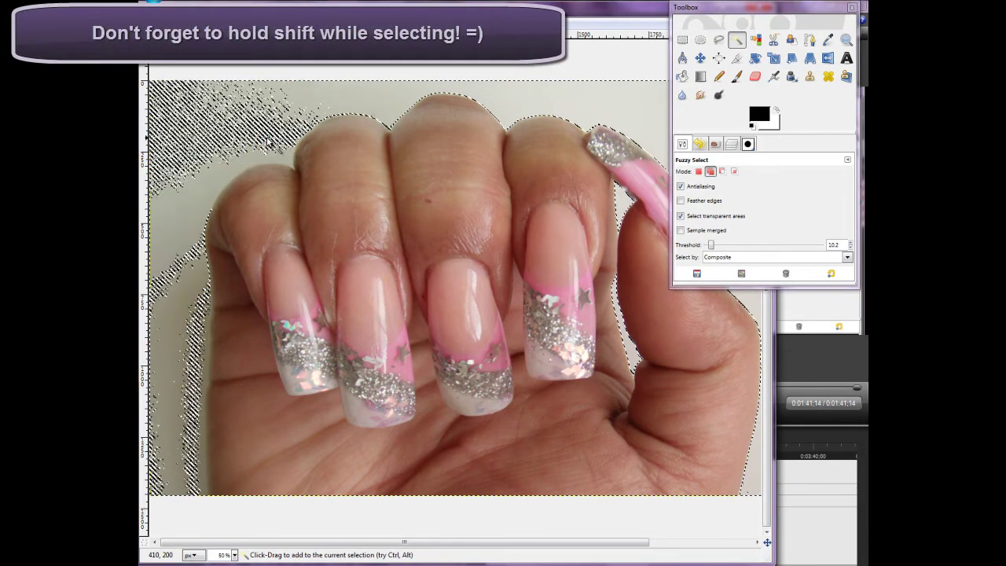
shift+click(266, 138)
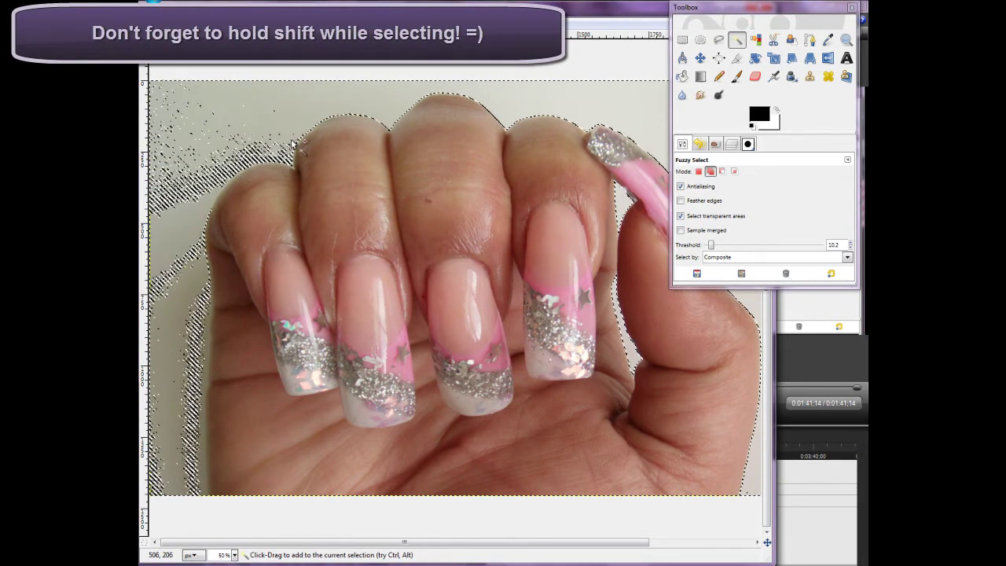
shift+click(253, 162)
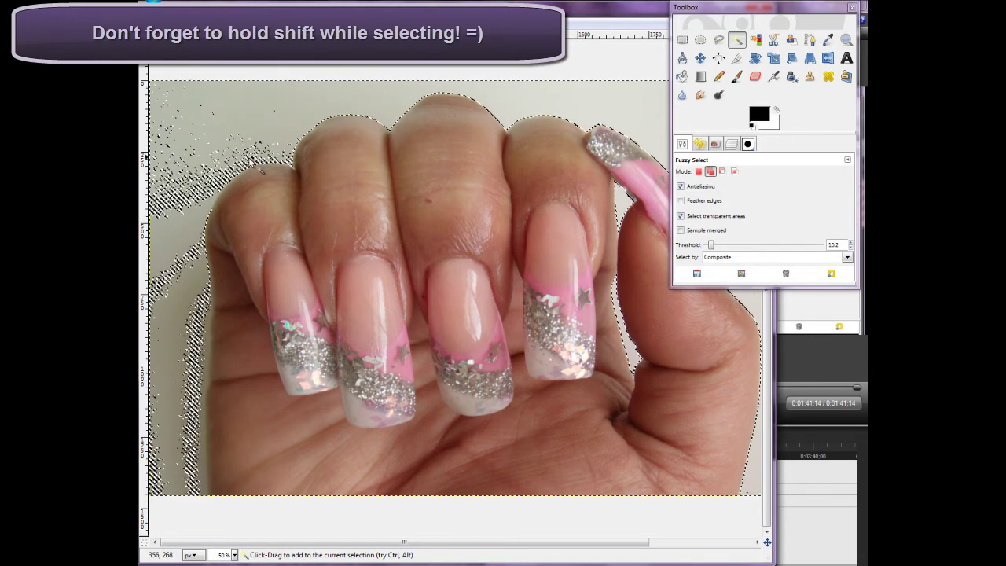
shift+click(246, 168)
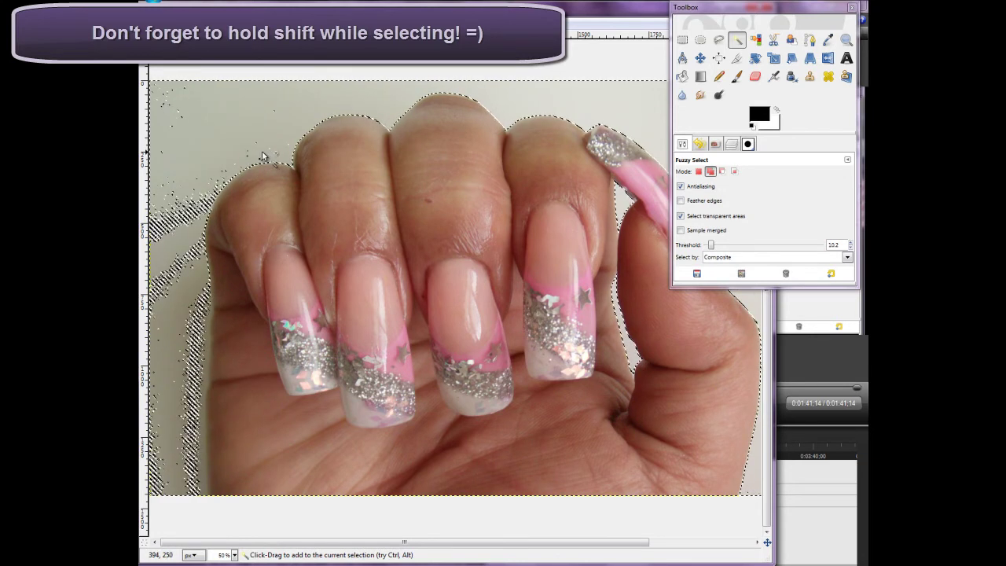
shift+click(186, 210)
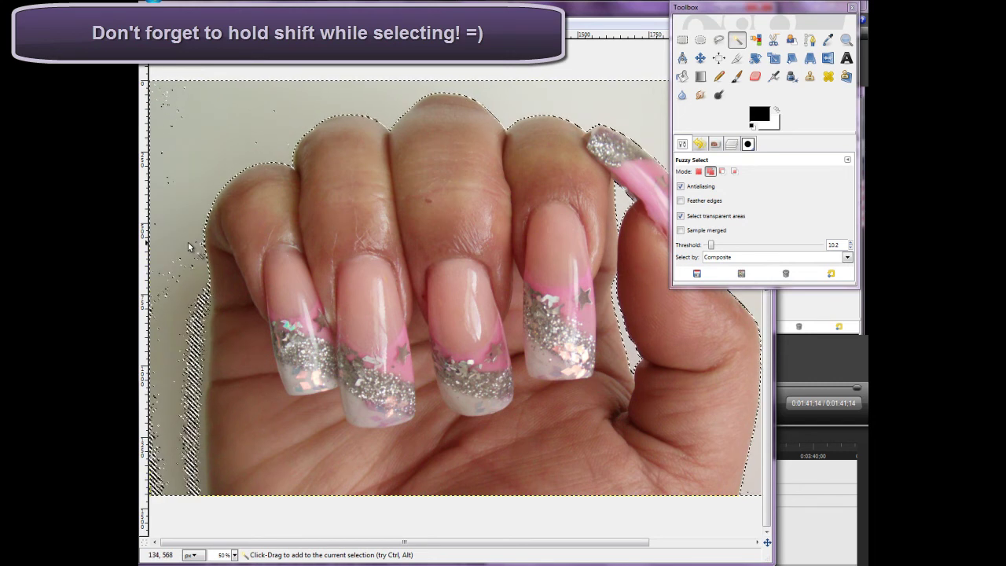
shift+click(199, 317)
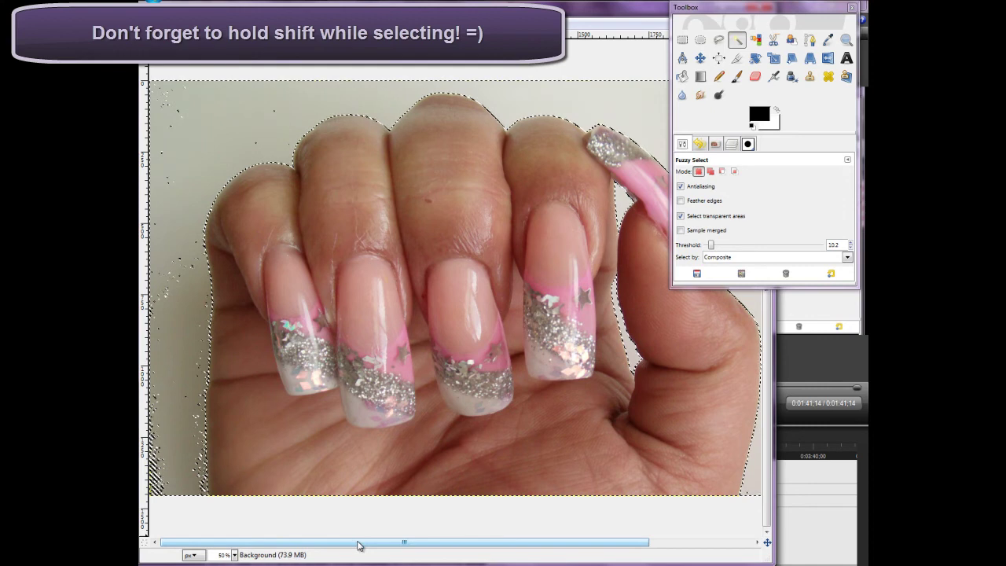
Step: Add the unselected specks in the photo's lower-right corner to the fuzzy selection
drag(355, 539, 439, 550)
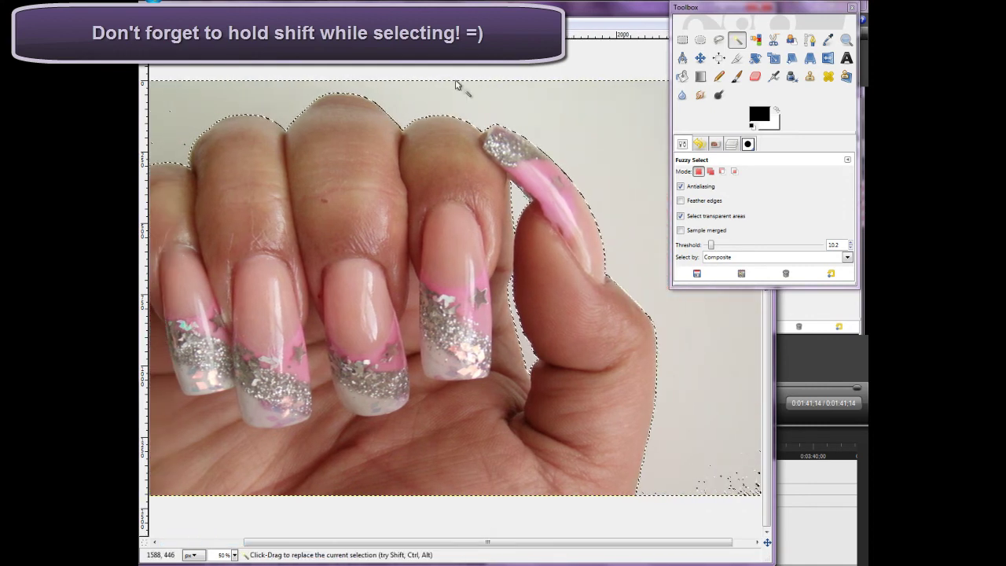
key(shift)
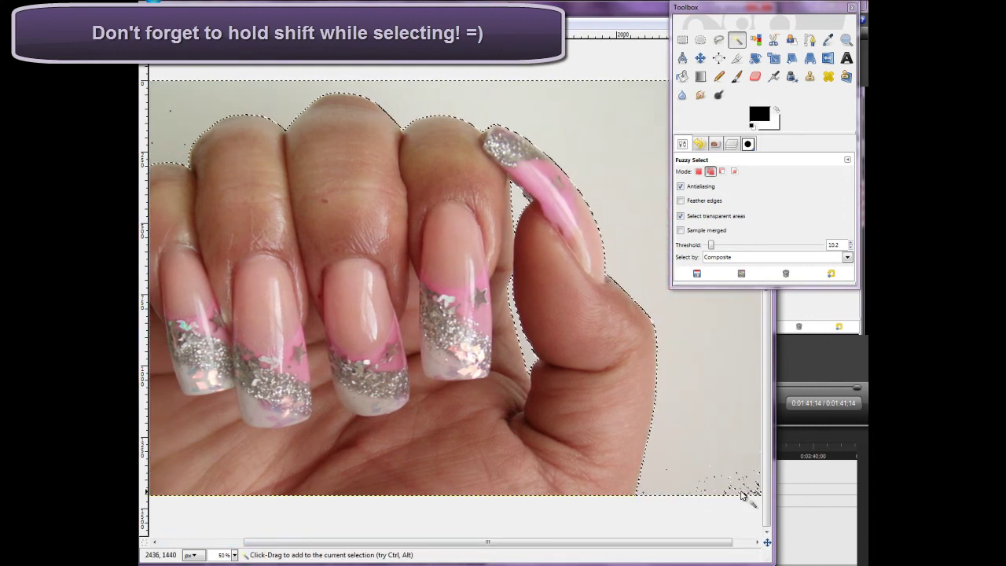
shift+click(753, 493)
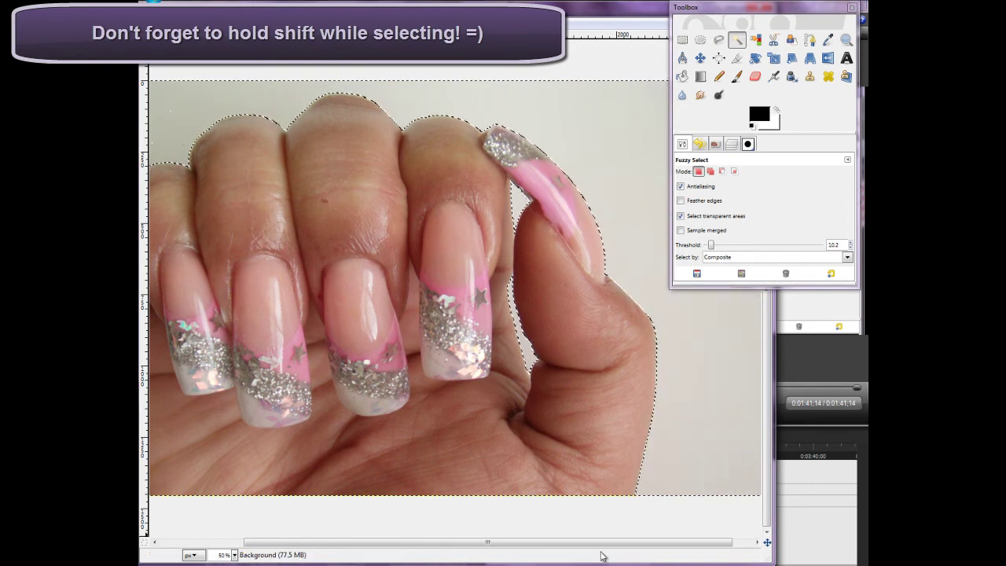
Step: Add the remaining unselected patches in the photo's lower-left and upper-left corners to the fuzzy selection
drag(600, 542, 460, 542)
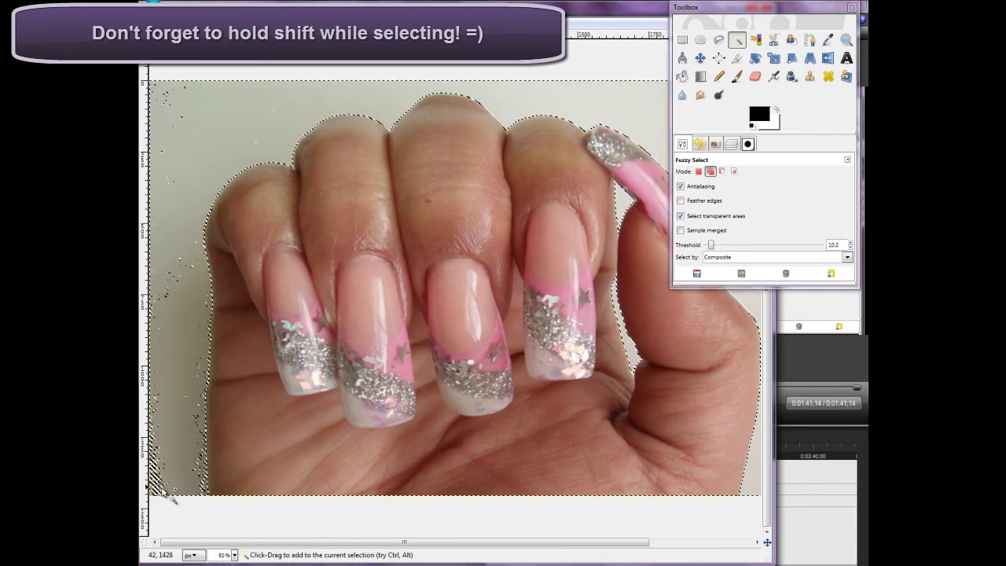
drag(169, 492, 202, 492)
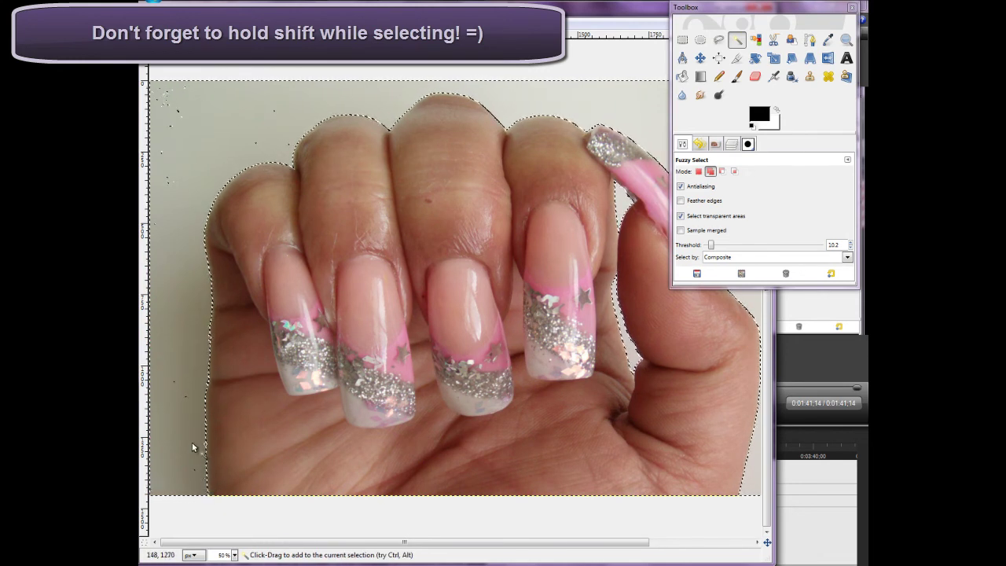
shift+click(168, 105)
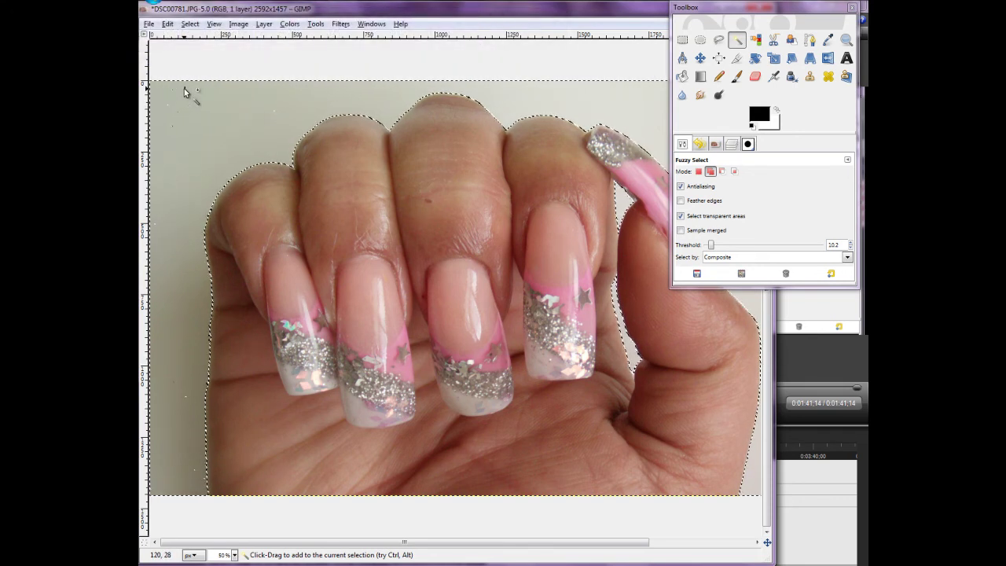
click(274, 111)
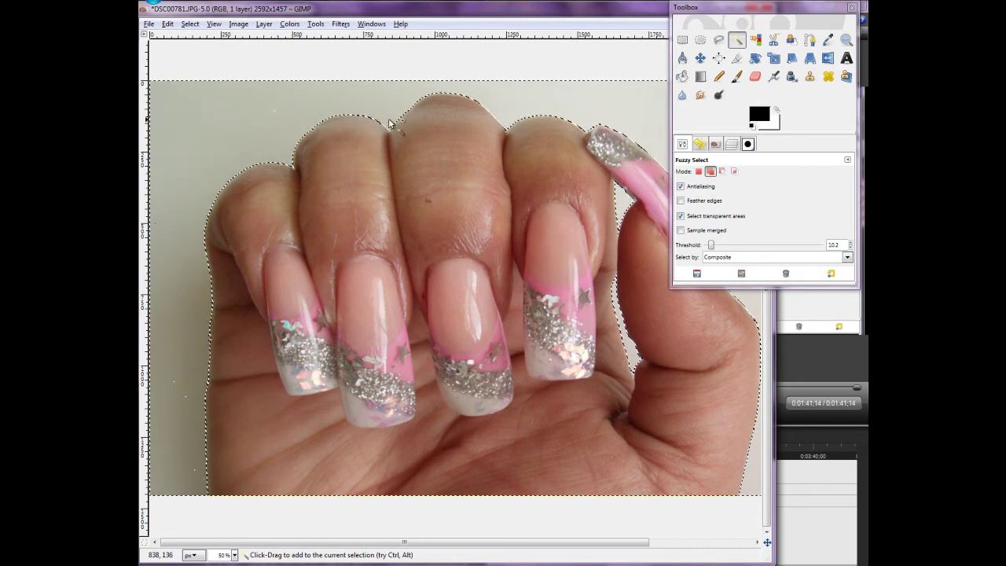
Step: Invert the background selection so the hand is selected, and copy the hand
scroll(409, 120, down, 1)
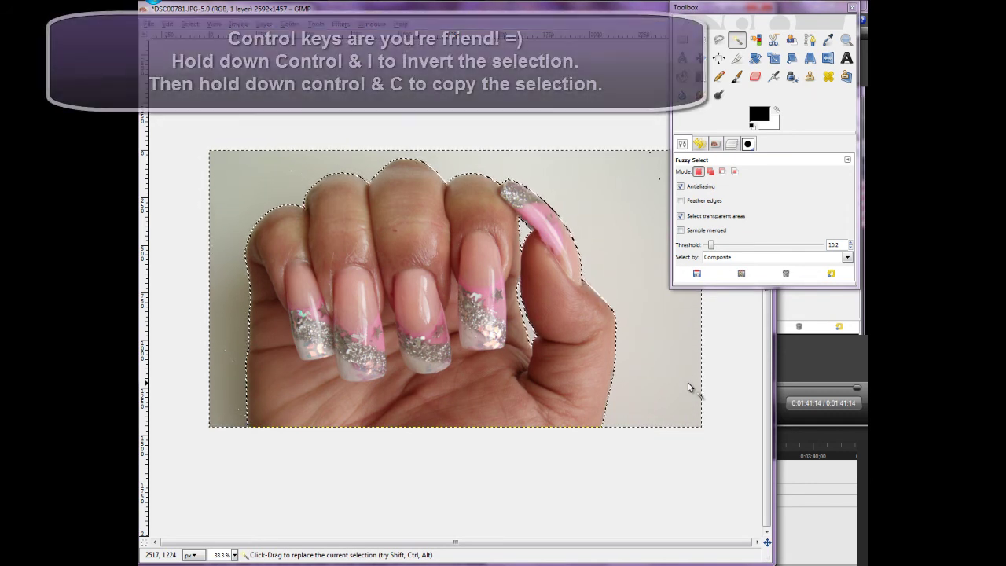
key(ctrl+i)
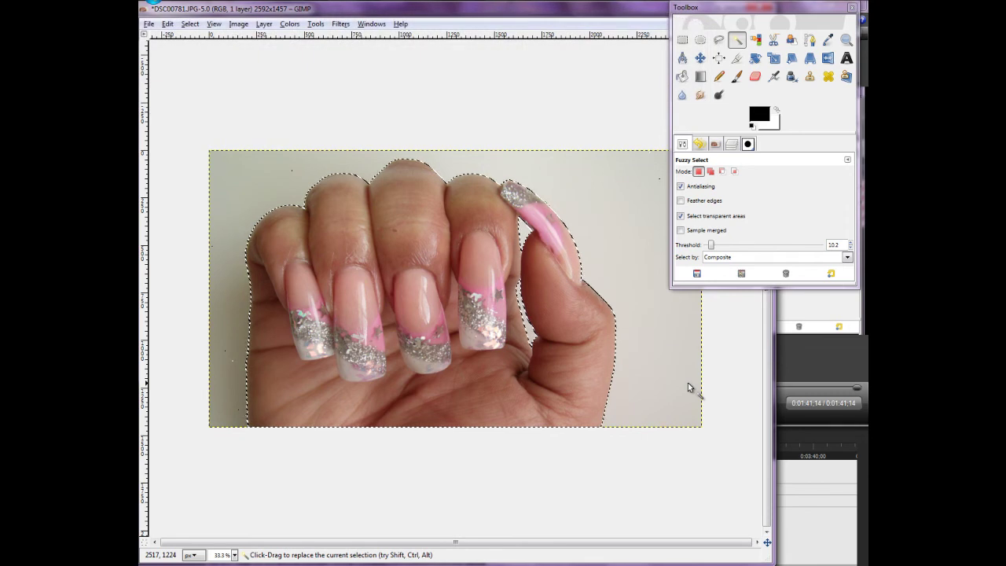
key(ctrl+c)
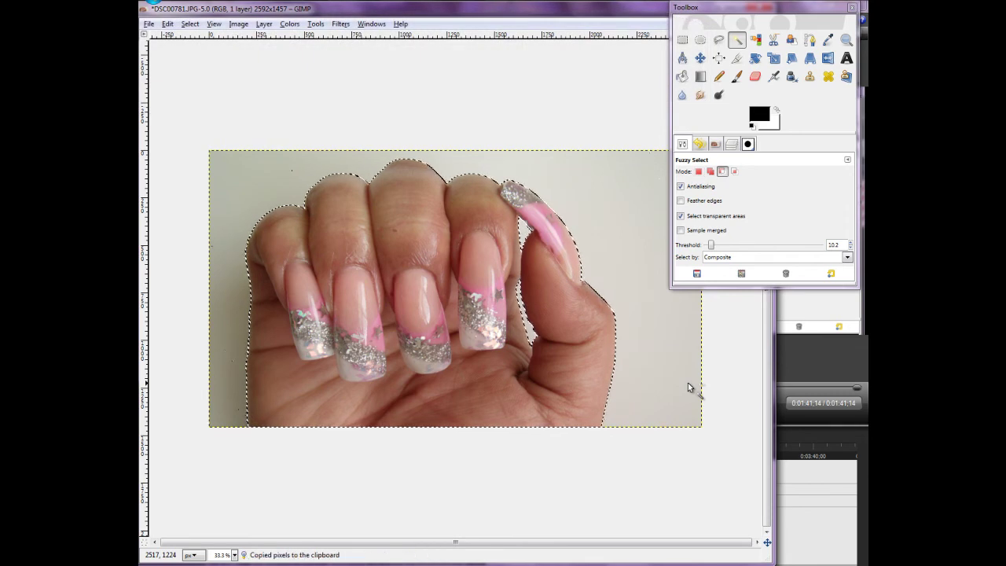
Step: Create a new 1280 × 720 pixel image filled with the foreground color
click(149, 25)
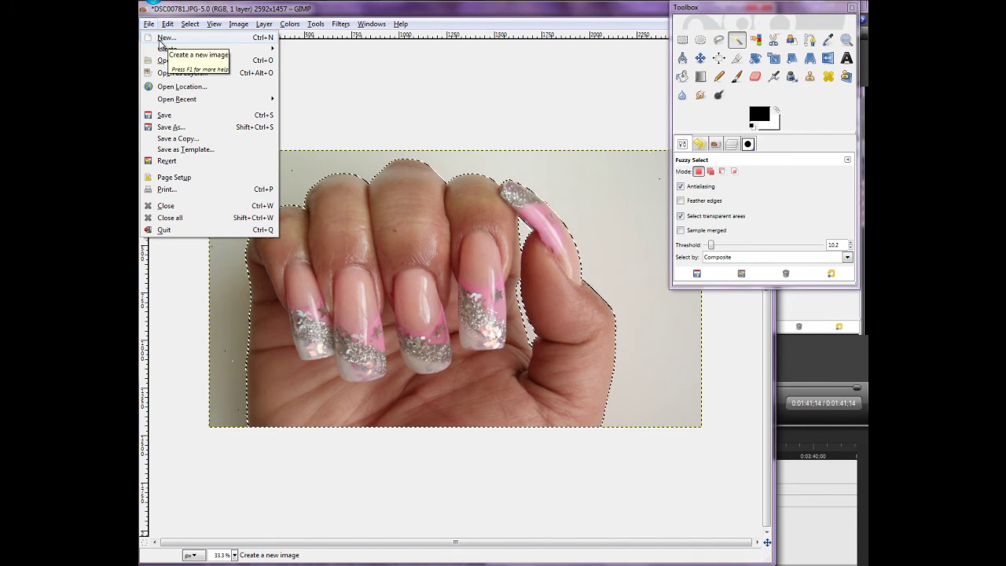
click(162, 42)
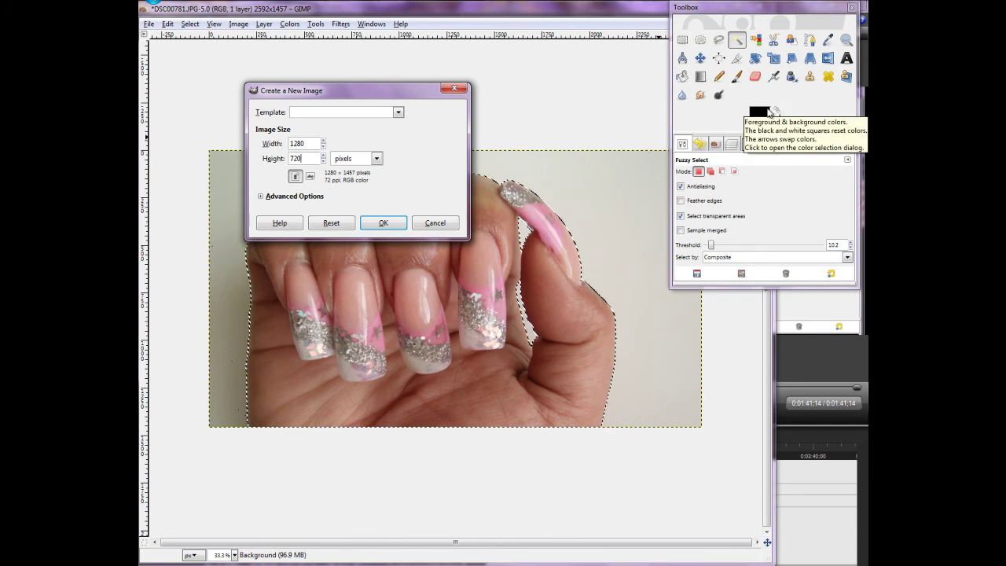
click(291, 198)
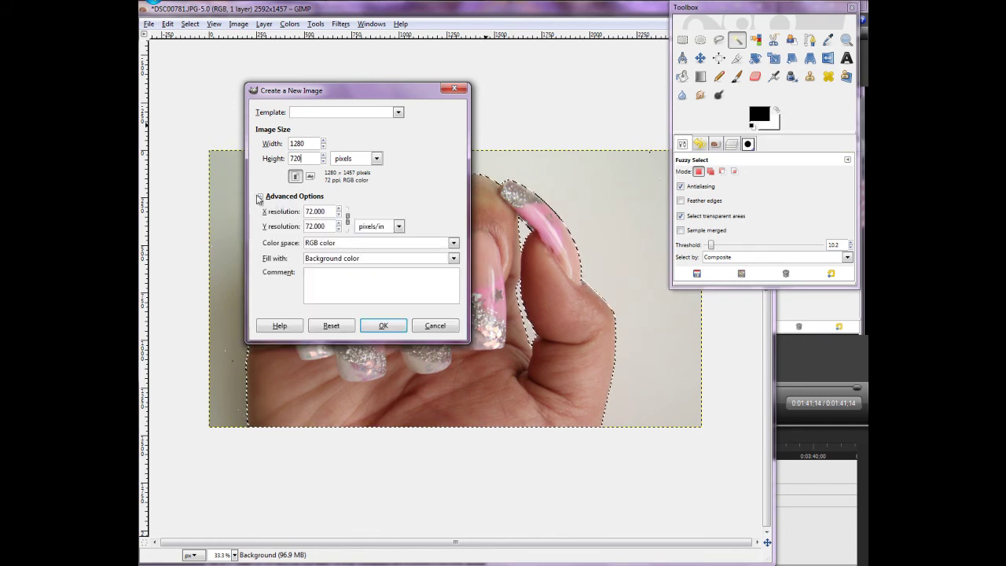
click(322, 259)
click(324, 270)
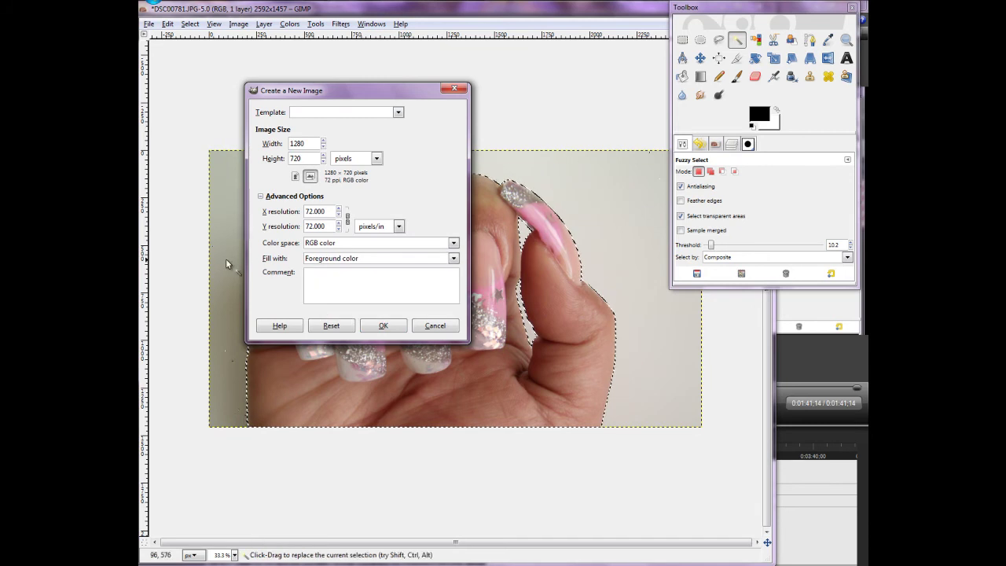
click(338, 260)
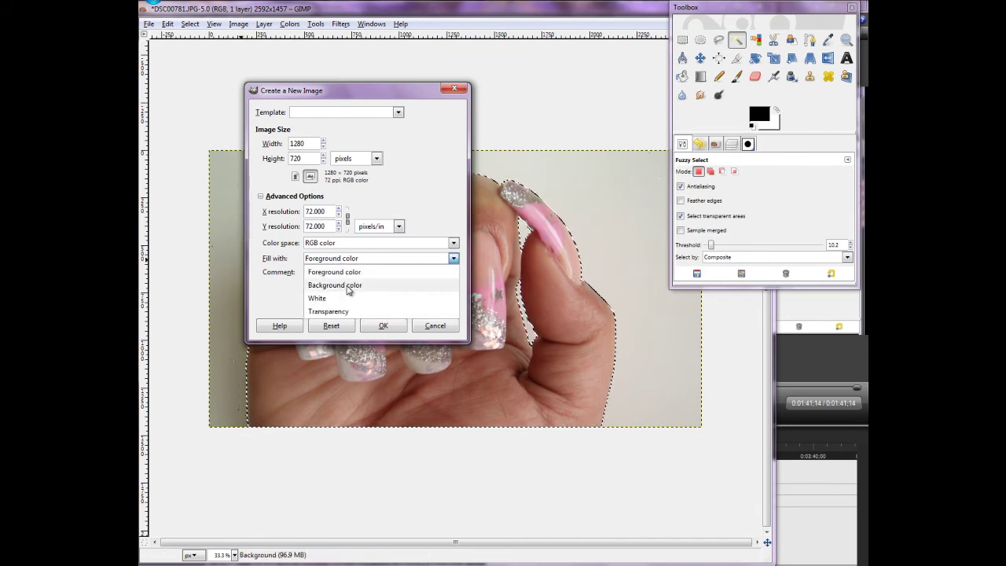
click(288, 259)
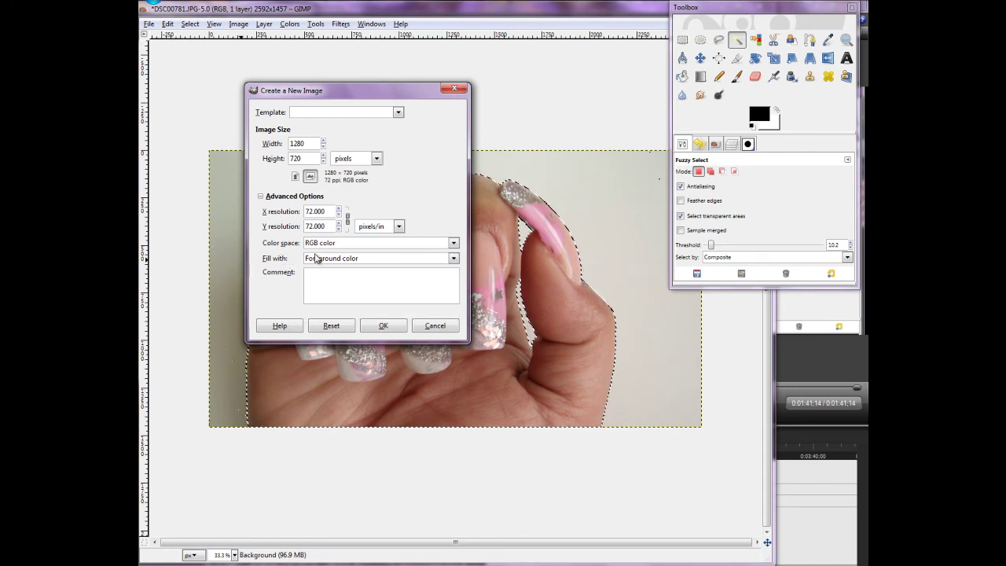
click(383, 325)
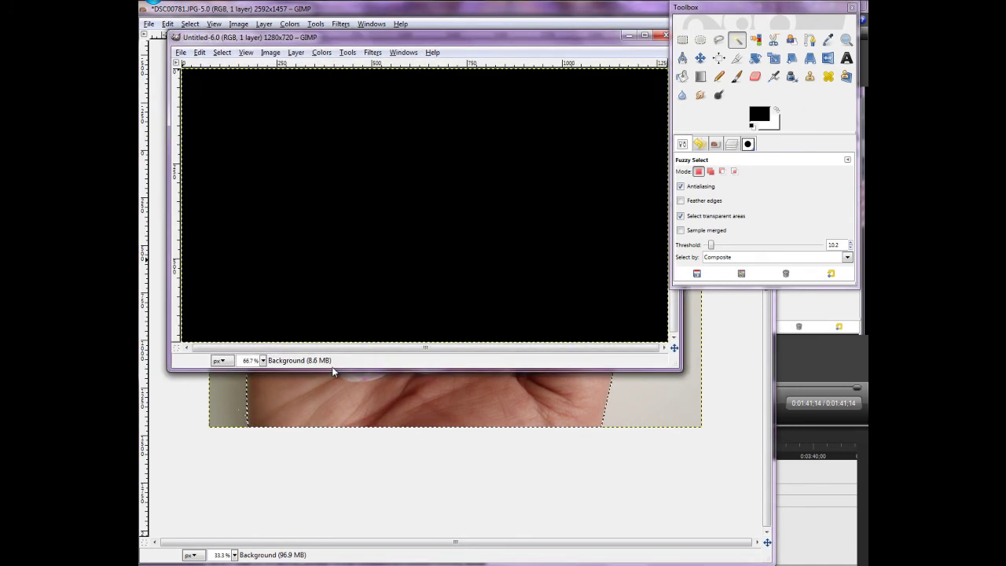
Step: Enlarge the new image's window and reposition it beside the toolbox so the whole black canvas fits
drag(680, 370, 702, 507)
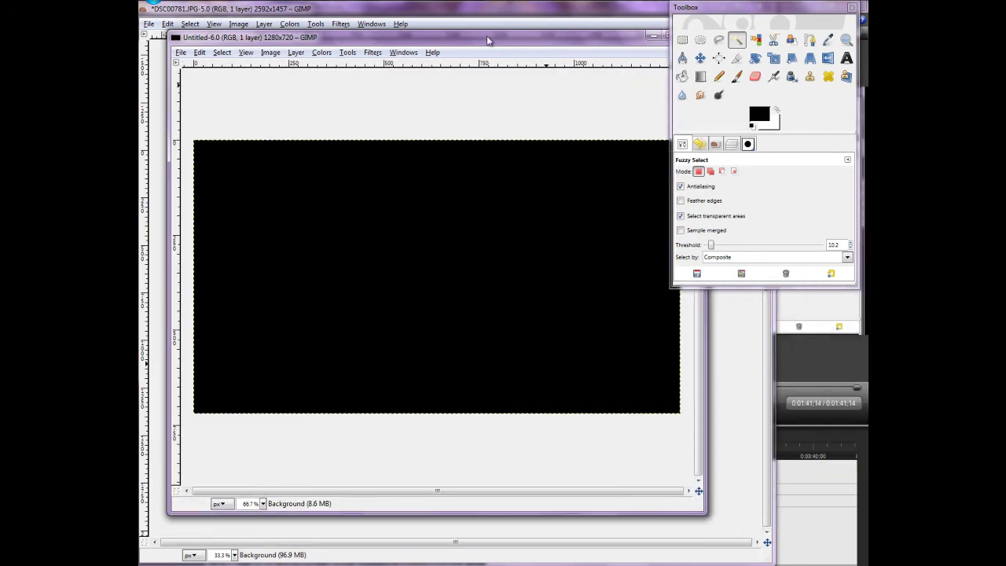
drag(487, 39, 446, 39)
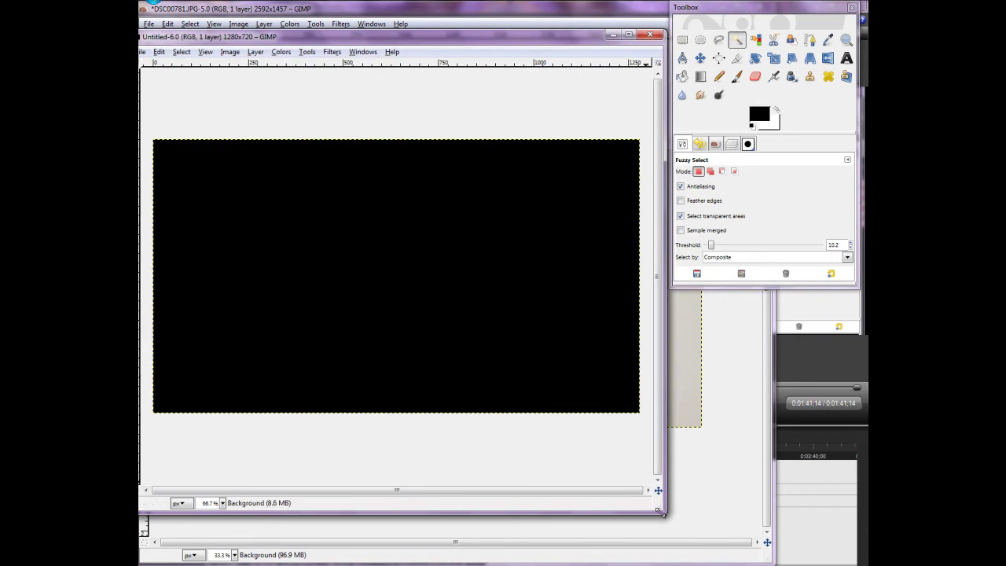
drag(659, 511, 633, 502)
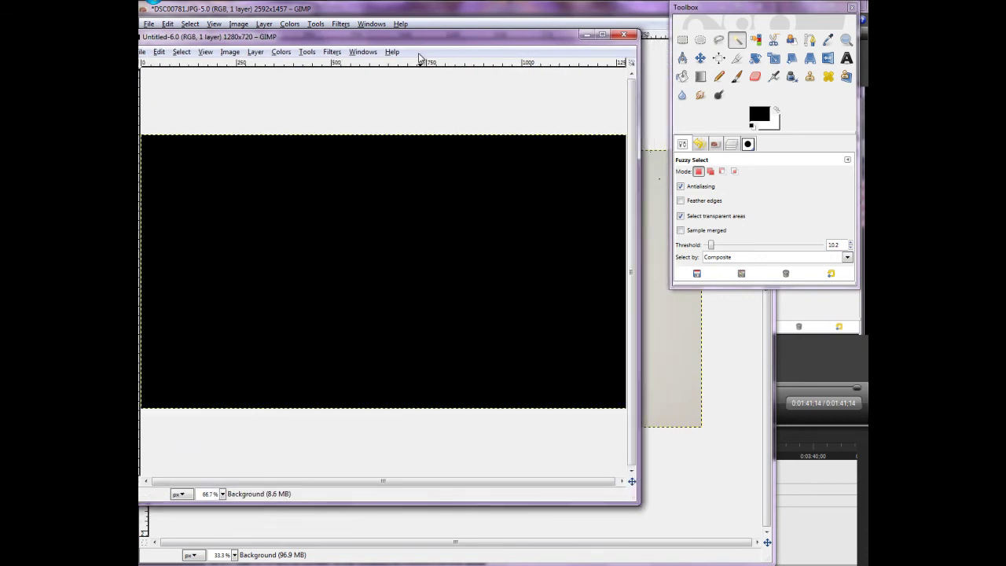
drag(419, 37, 436, 49)
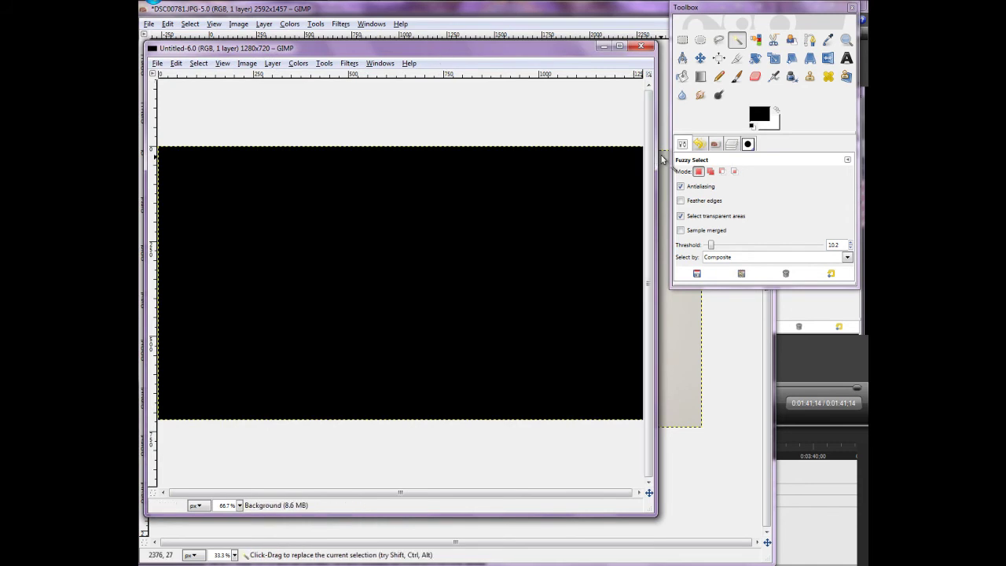
drag(659, 163, 670, 158)
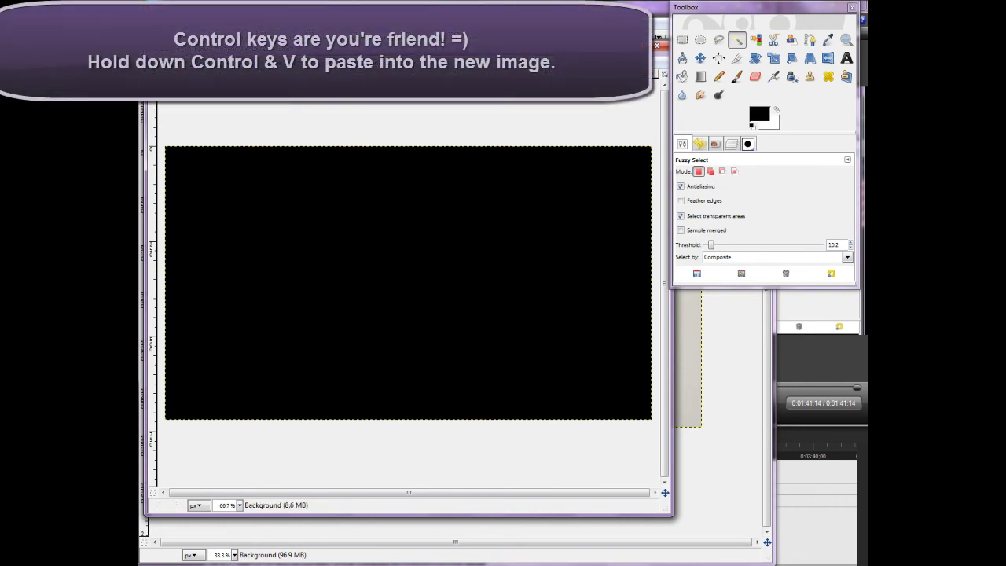
Step: Paste the copied hand into the new black image
click(246, 63)
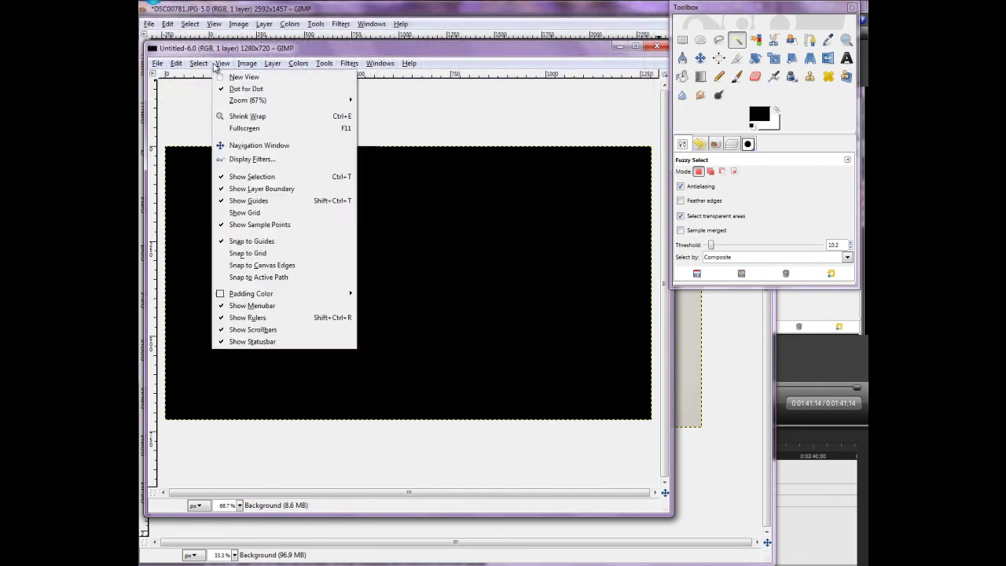
mouse_move(177, 66)
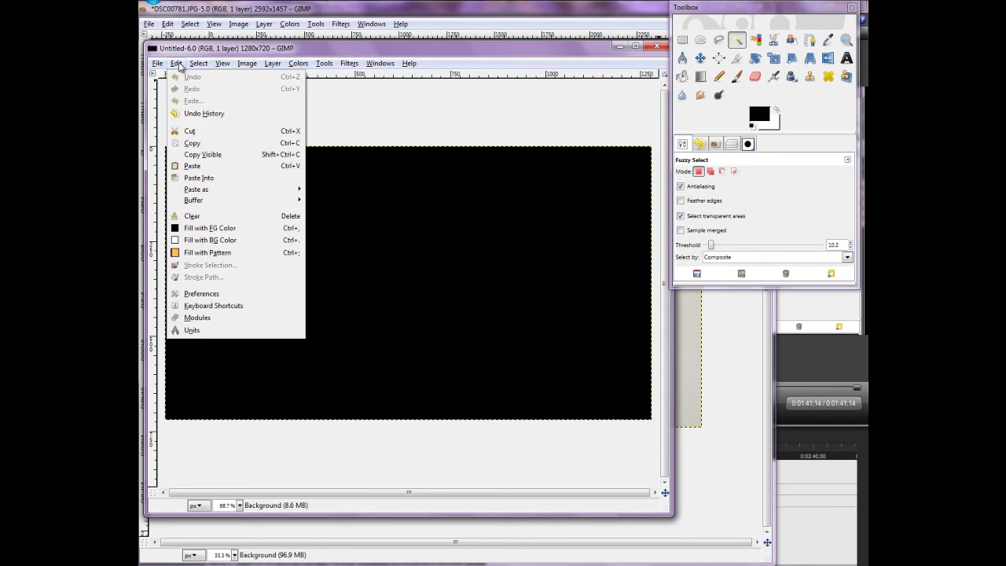
click(197, 167)
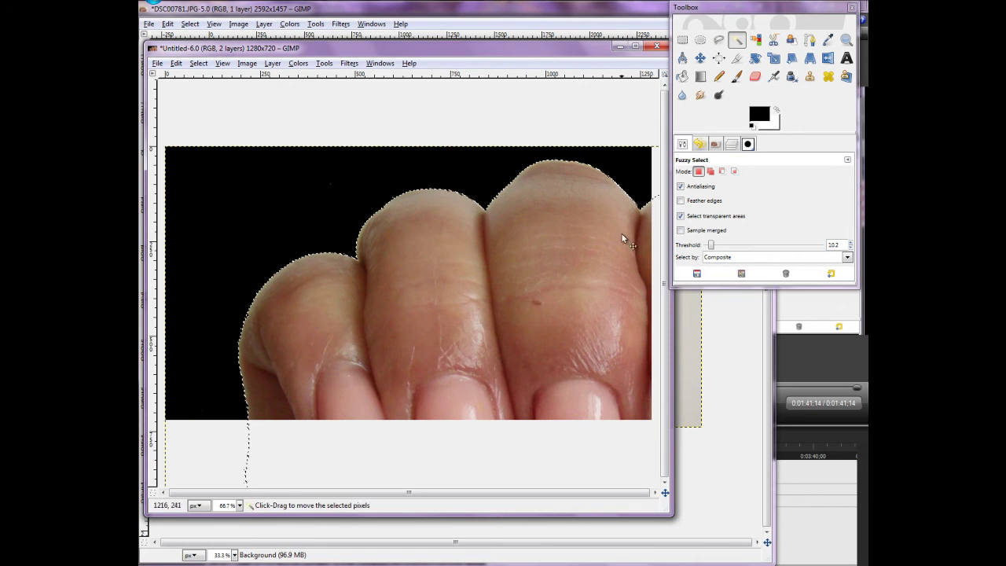
Step: Start scaling the pasted hand with width and height linked, enlarge the image window, and reduce the hand to 2285 × 1280 pixels
click(774, 59)
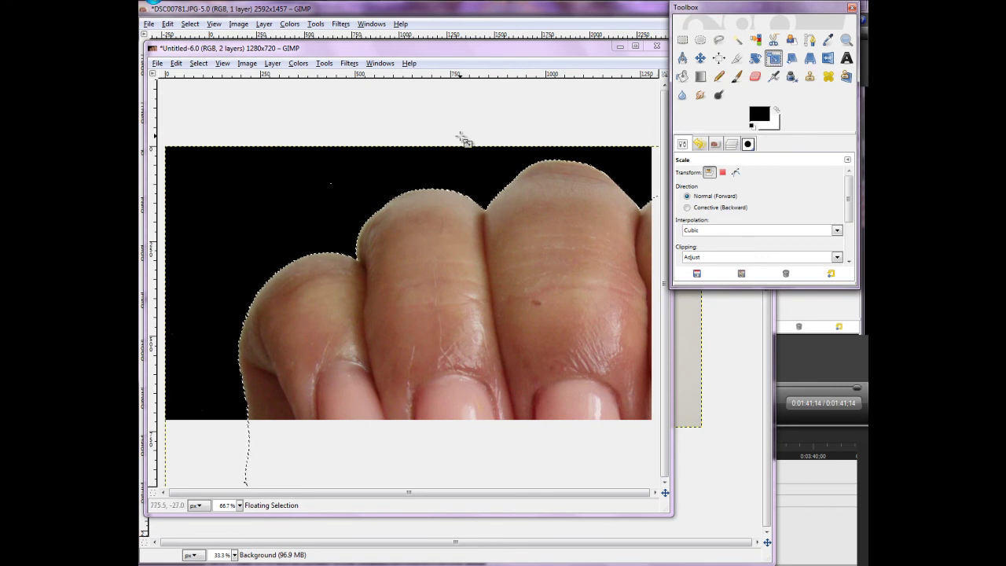
click(368, 300)
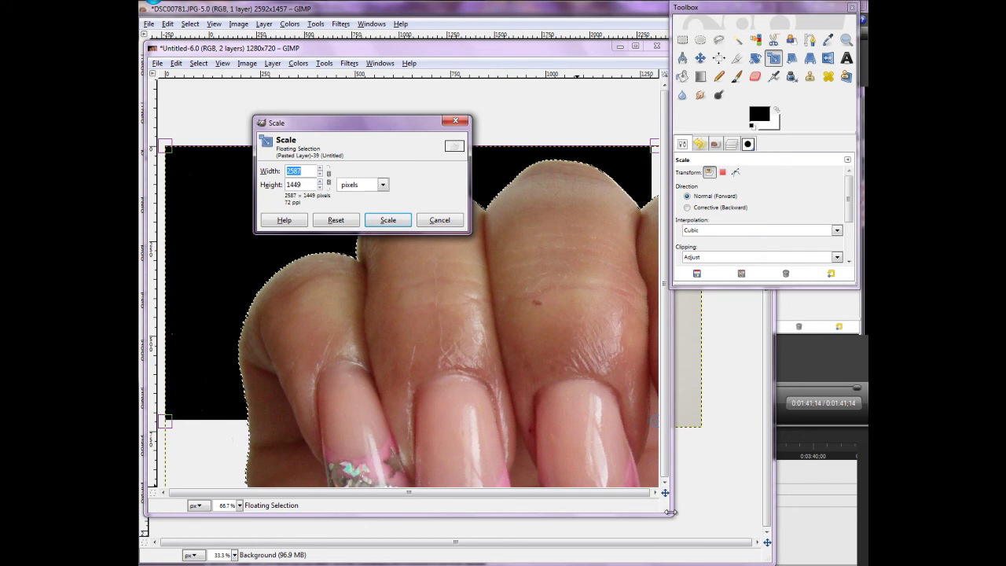
drag(672, 515, 826, 563)
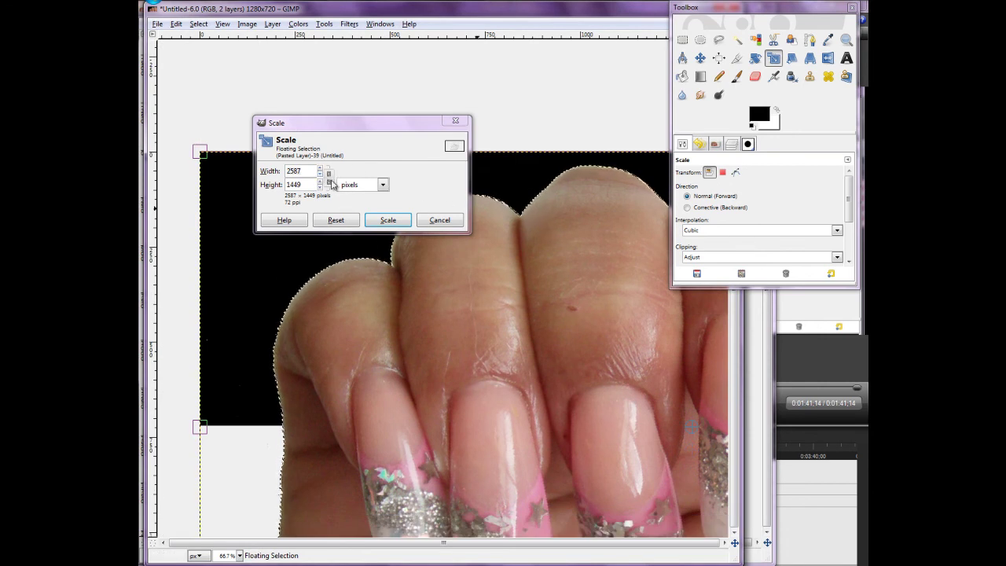
click(330, 179)
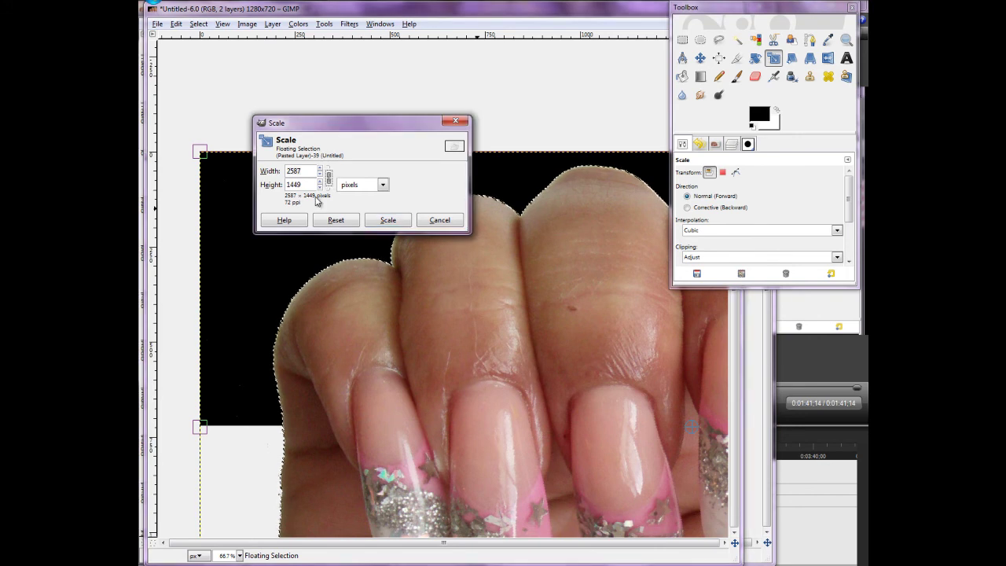
scroll(321, 178, down, 20)
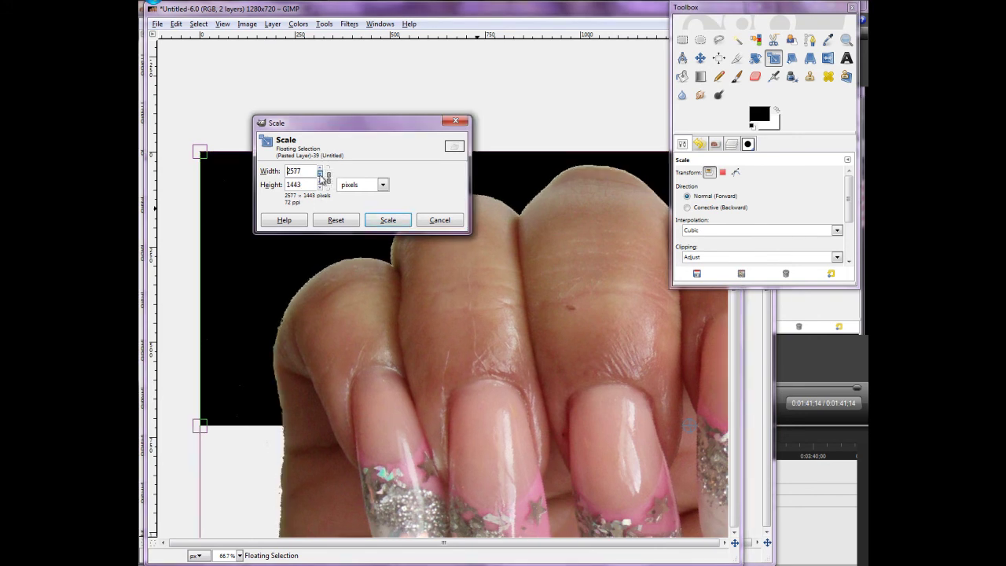
scroll(321, 177, down, 20)
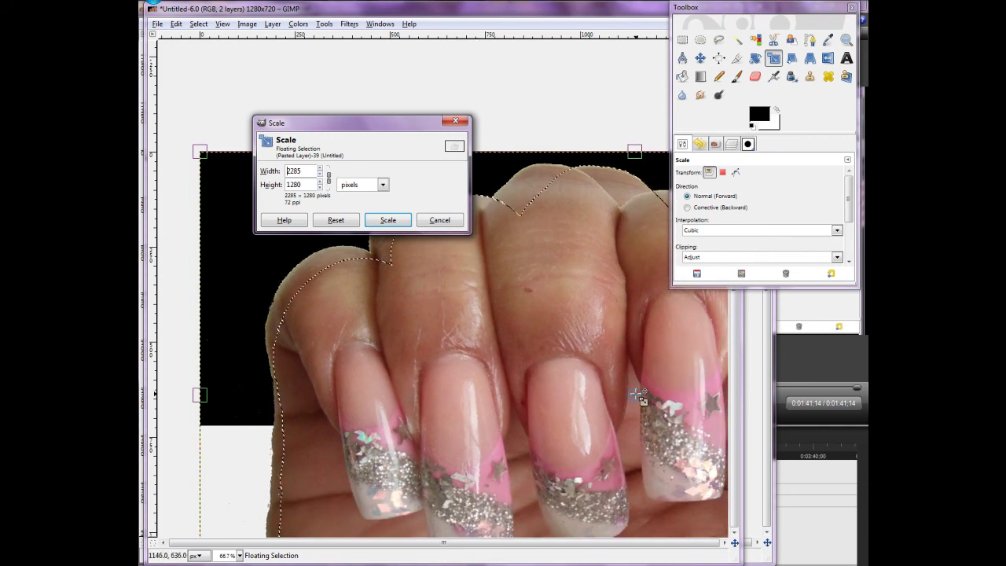
Step: Shift the hand's scale preview up and to the left, and set its width to 1280 pixels
drag(638, 393, 585, 341)
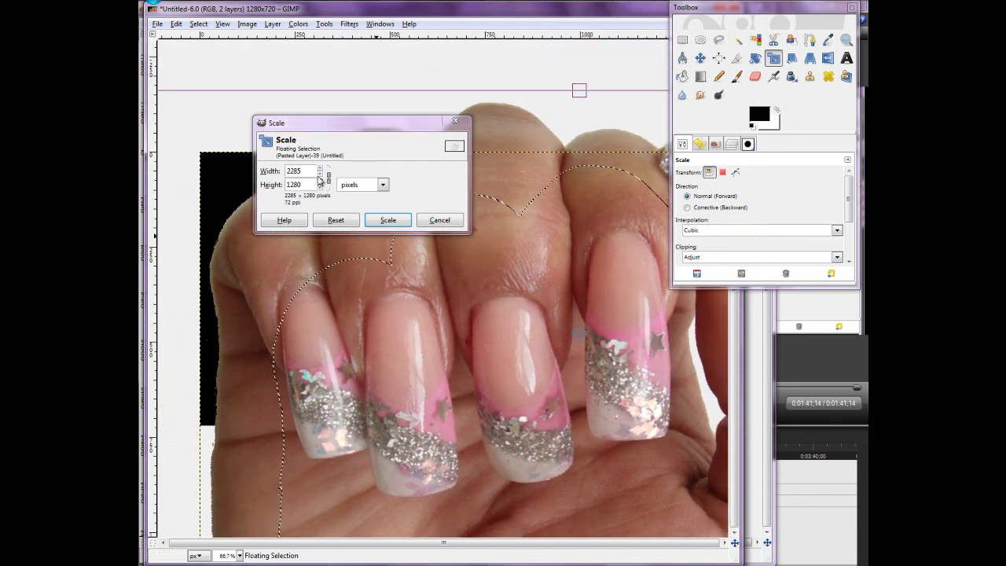
click(283, 171)
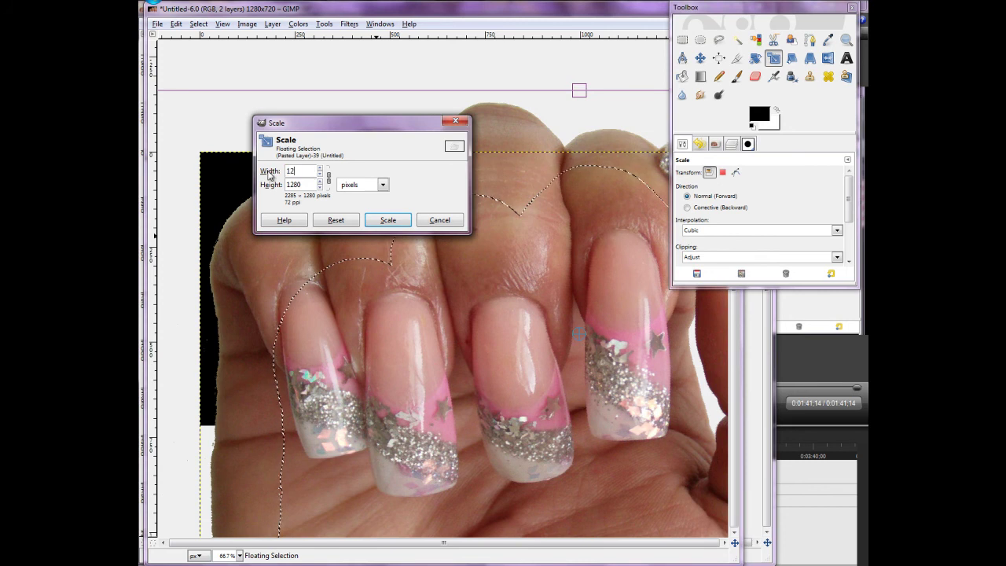
text(1280)
key(Tab)
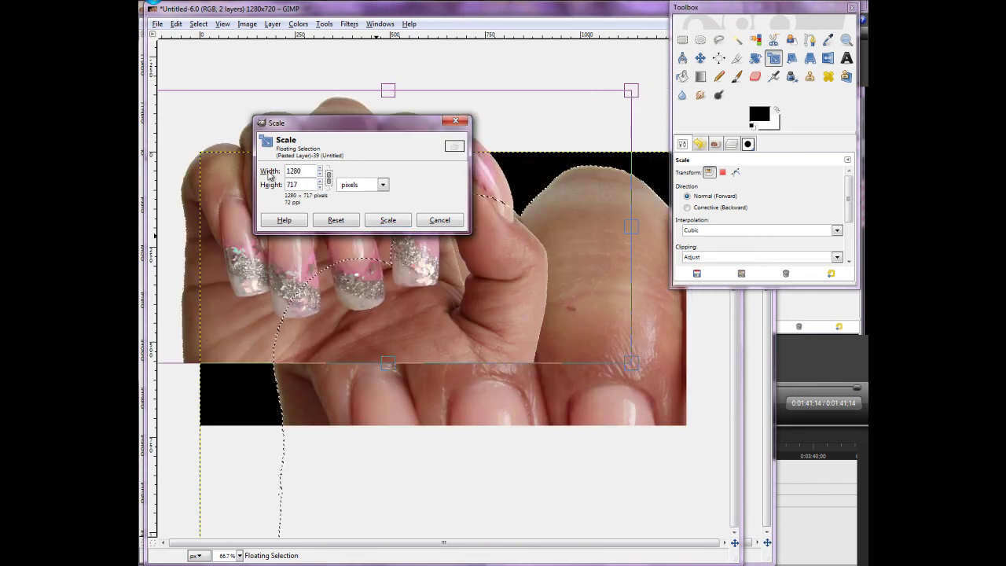
Step: Scale the floating hand down to 918 × 513 pixels and place it near the middle of the canvas's lower edge
drag(409, 120, 590, 33)
click(527, 79)
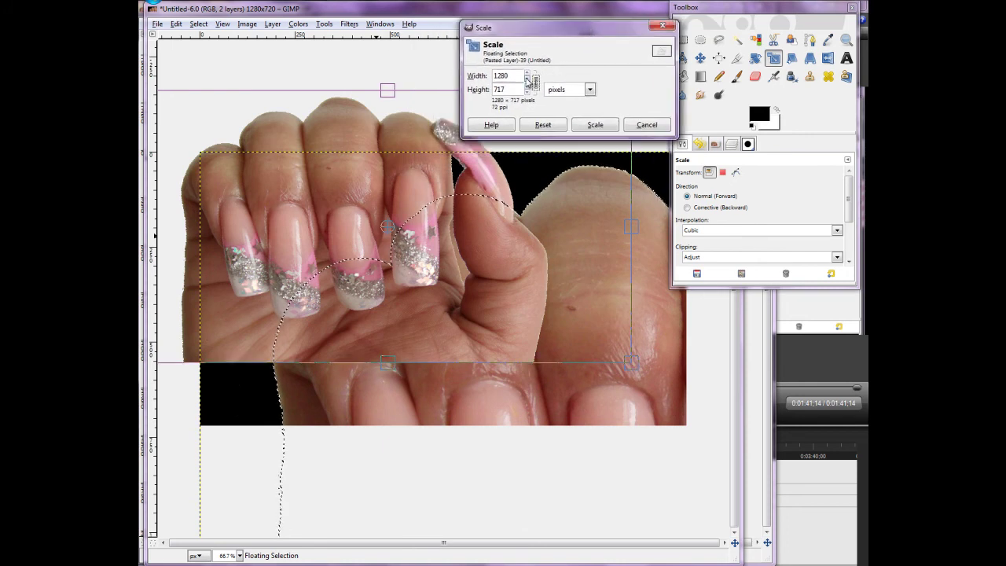
drag(527, 79, 527, 78)
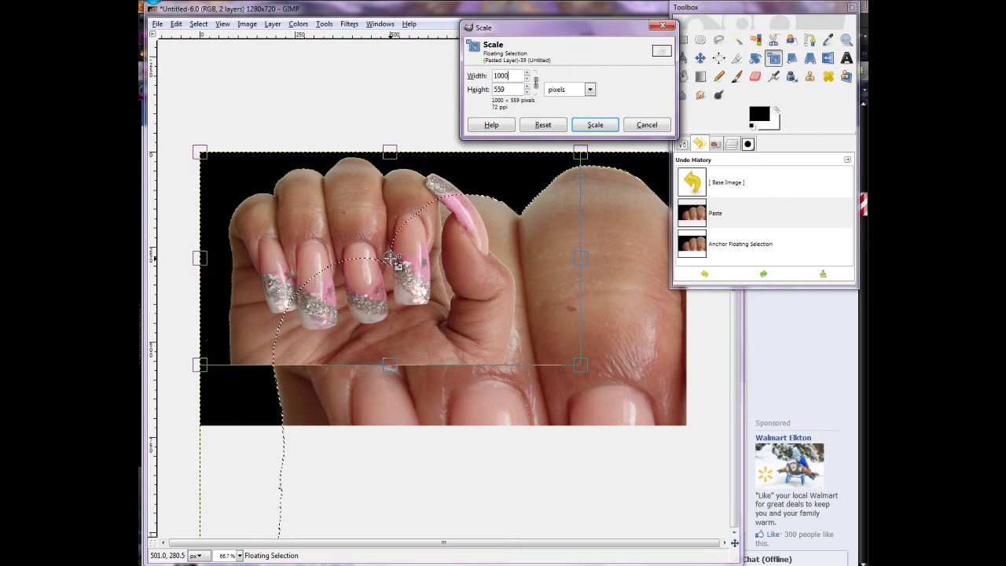
drag(527, 80, 527, 80)
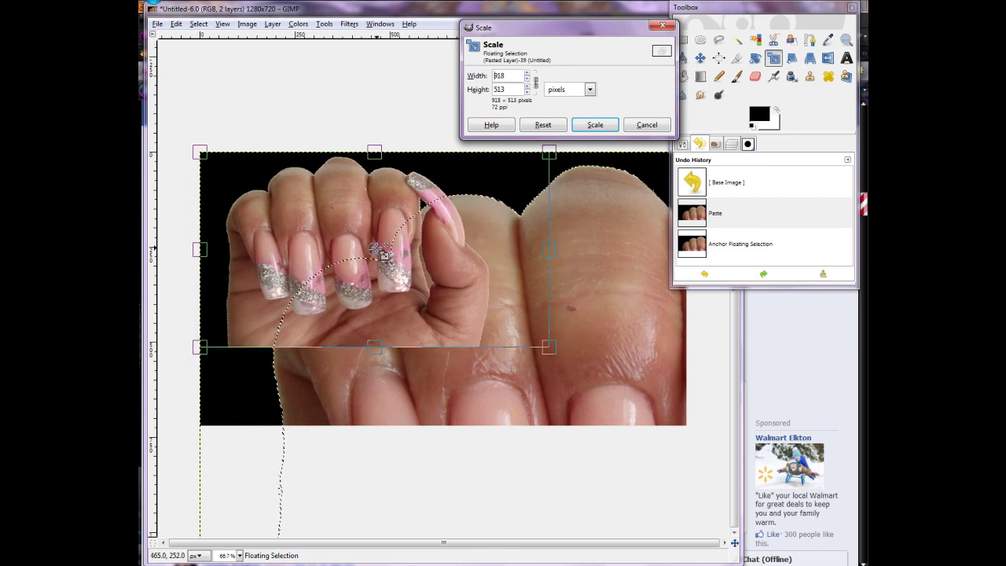
drag(379, 251, 447, 329)
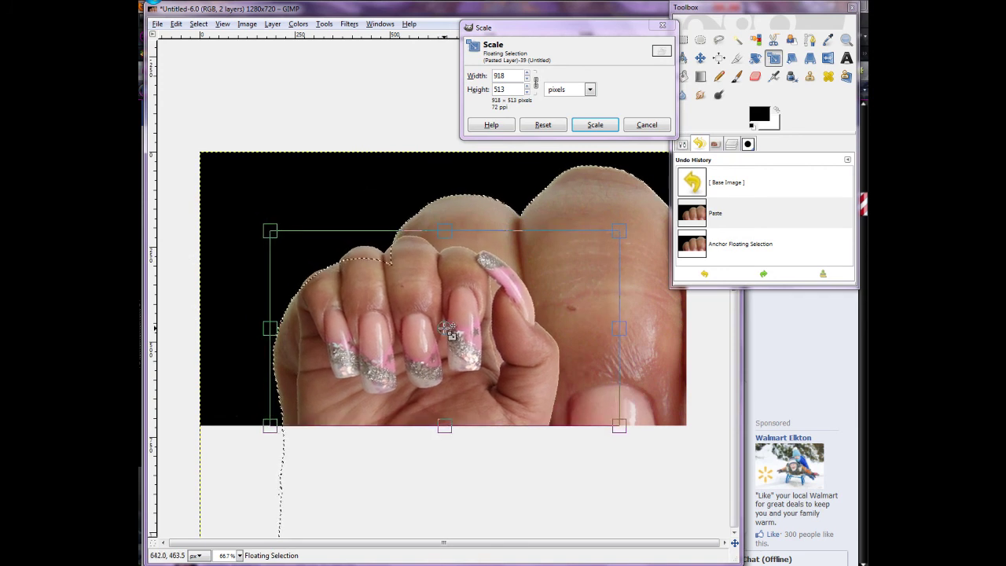
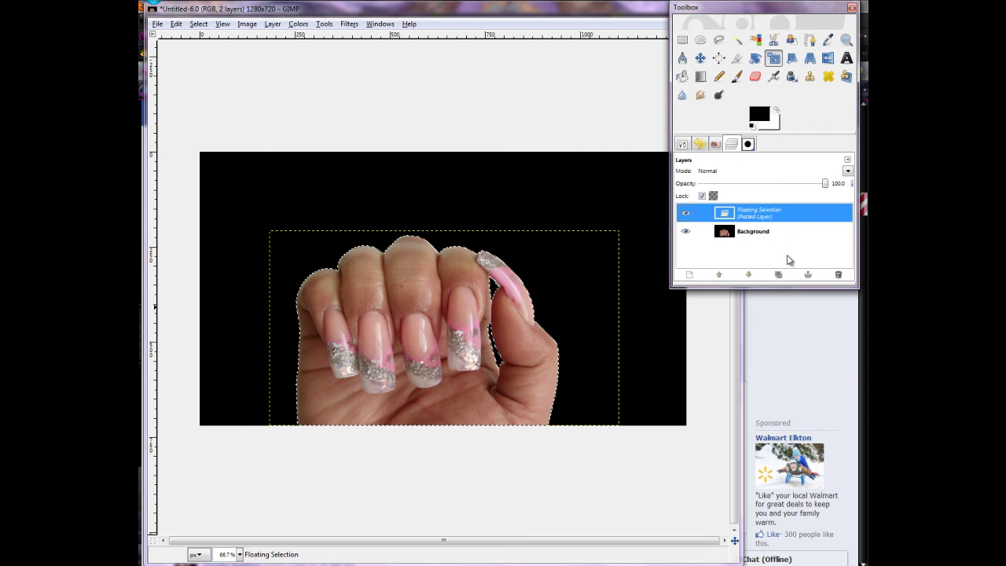
Step: Turn the floating selection into its own layer and hide that pasted layer
click(690, 277)
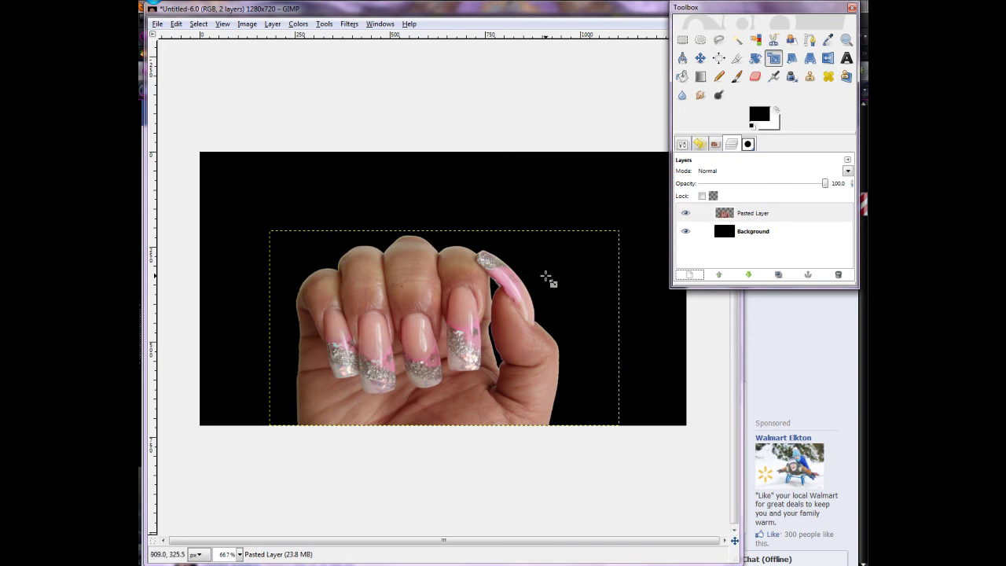
click(775, 218)
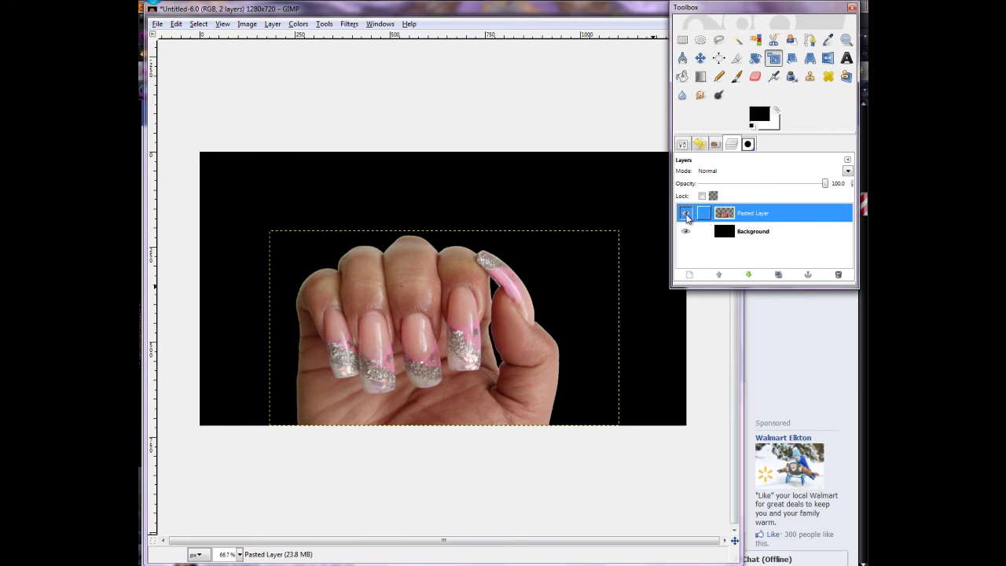
click(686, 214)
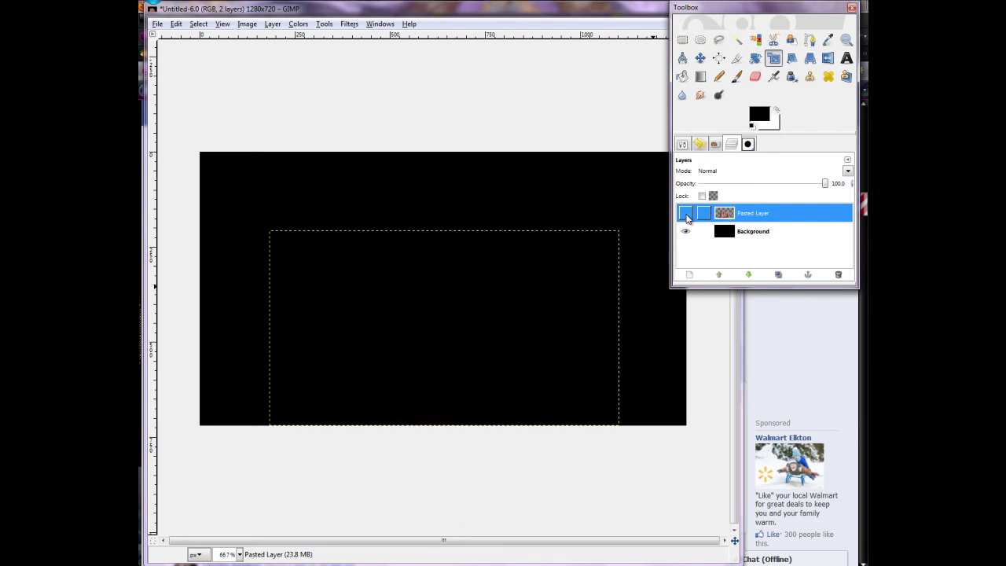
Step: Show the pasted hand layer again, lower it beneath the background, and raise it back above the background
click(686, 213)
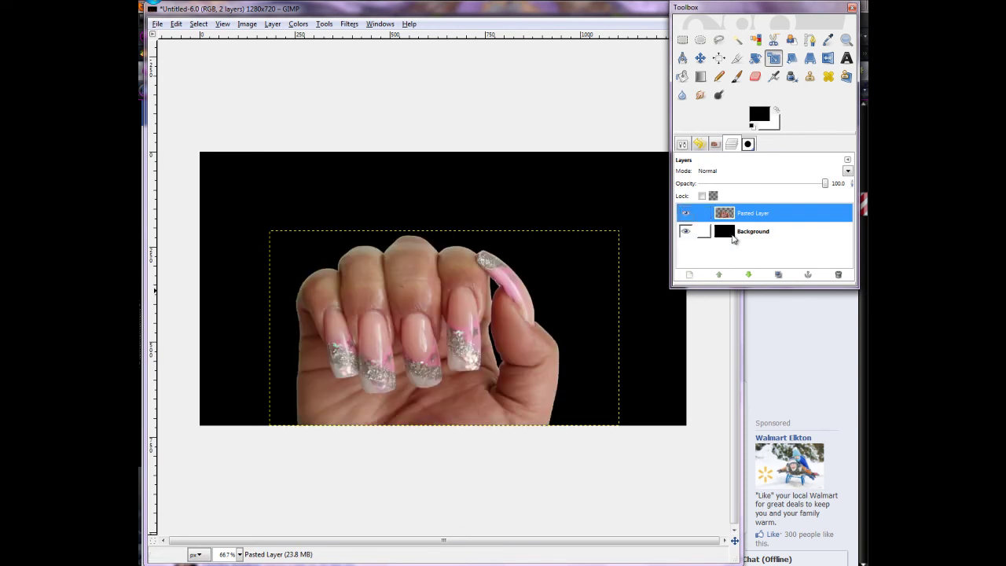
click(748, 275)
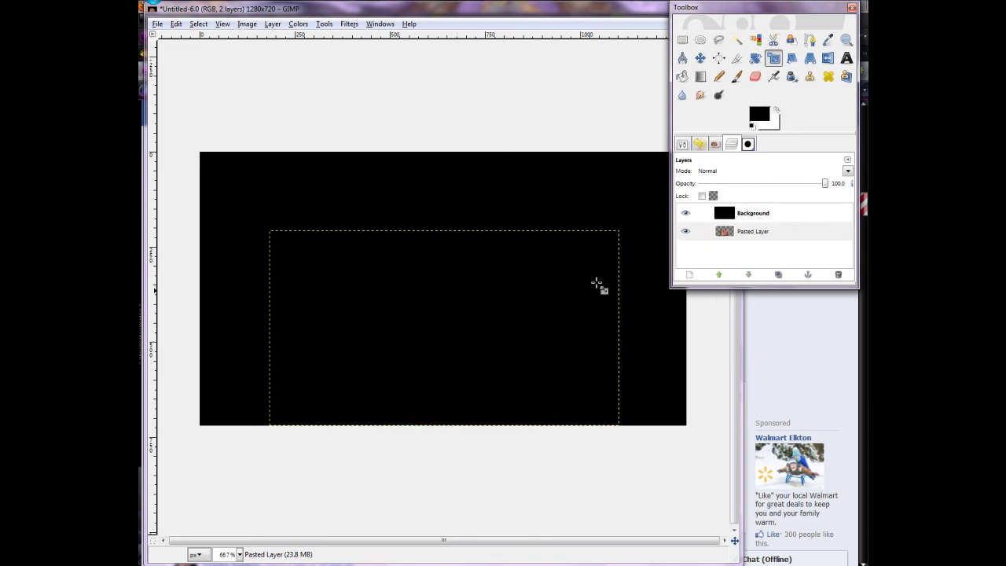
click(718, 275)
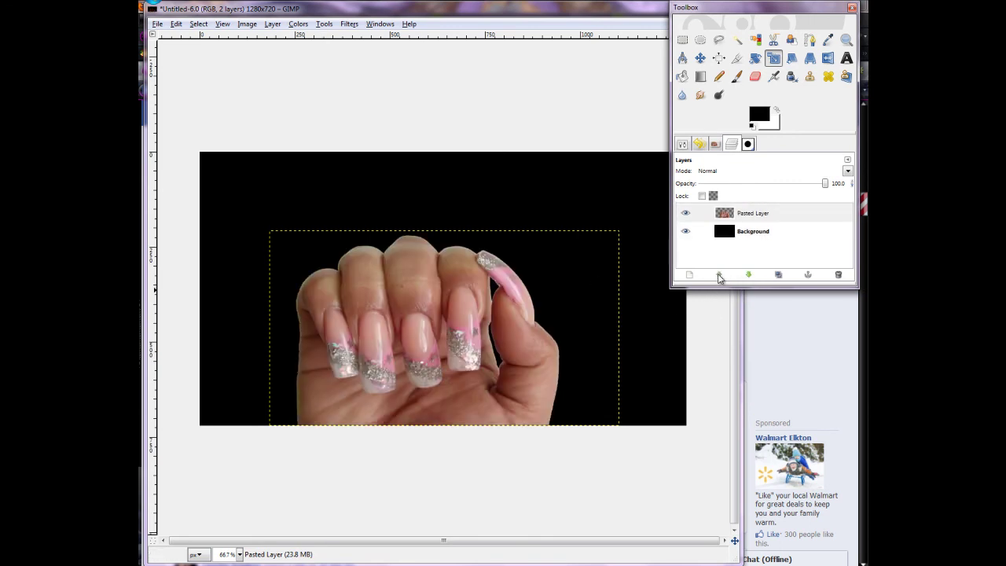
Step: Create a transparent 1280 × 720 layer above the background, and make the background the active layer
click(771, 233)
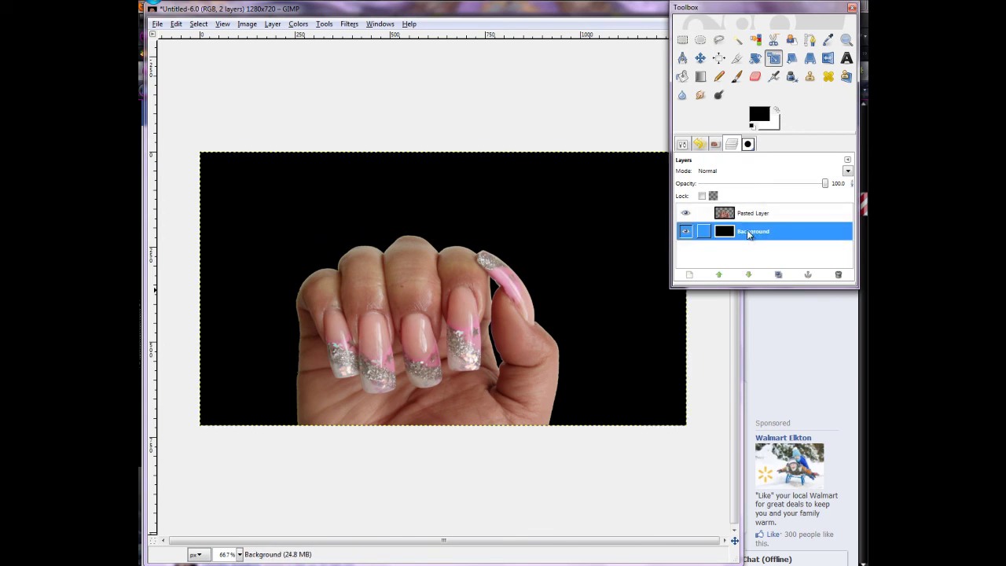
click(691, 277)
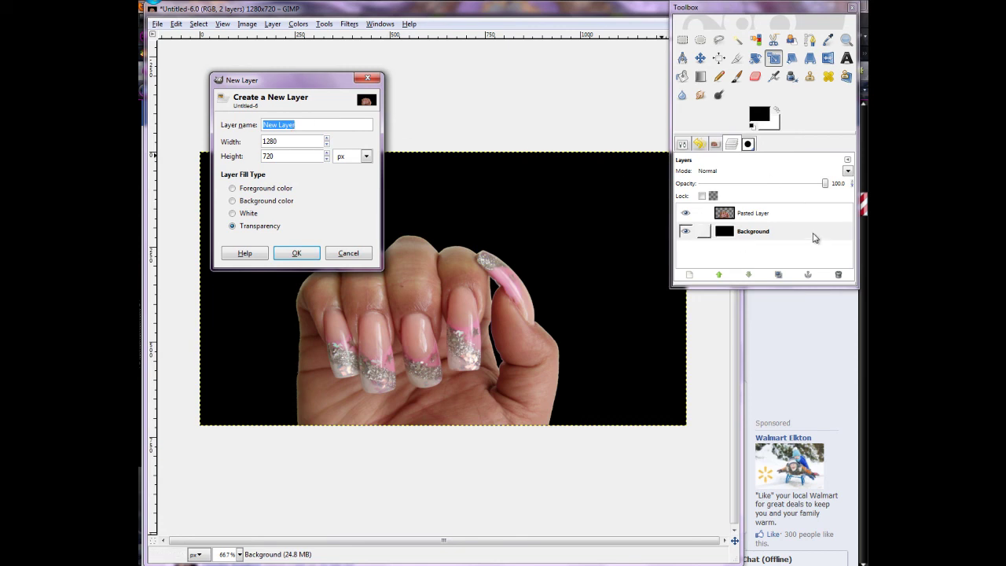
key(Return)
click(775, 250)
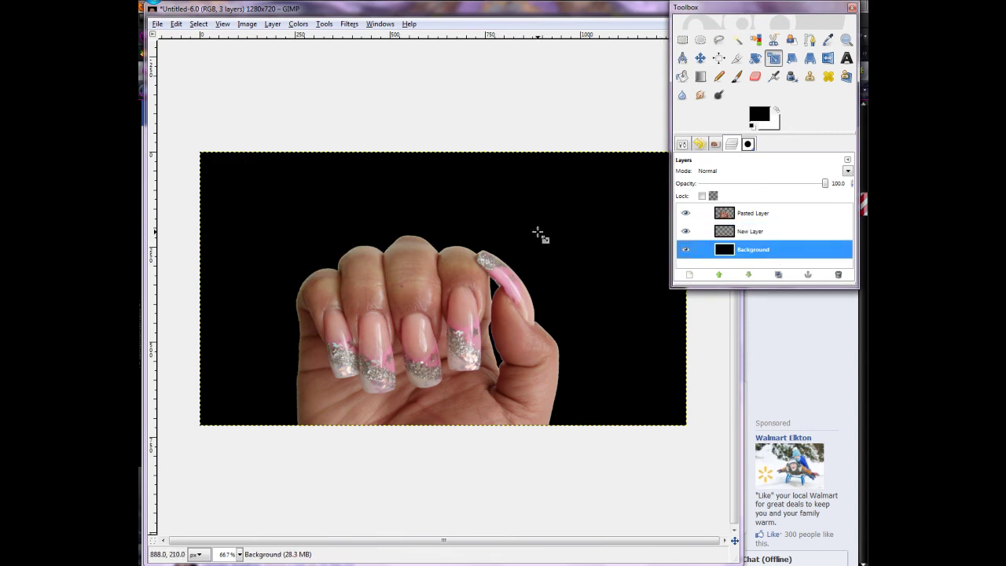
Step: Set the background colour to purple 8021a7
click(778, 125)
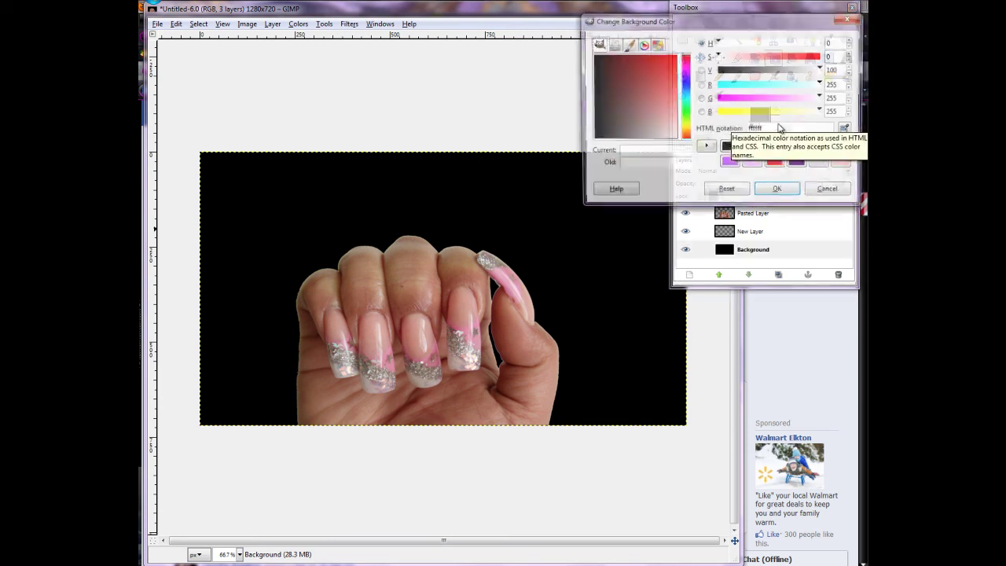
click(798, 151)
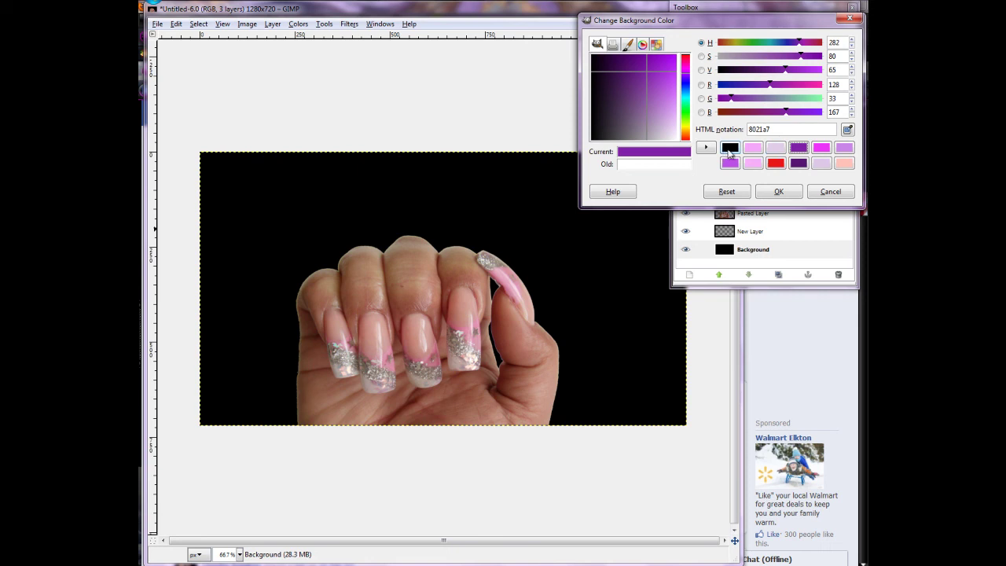
click(779, 192)
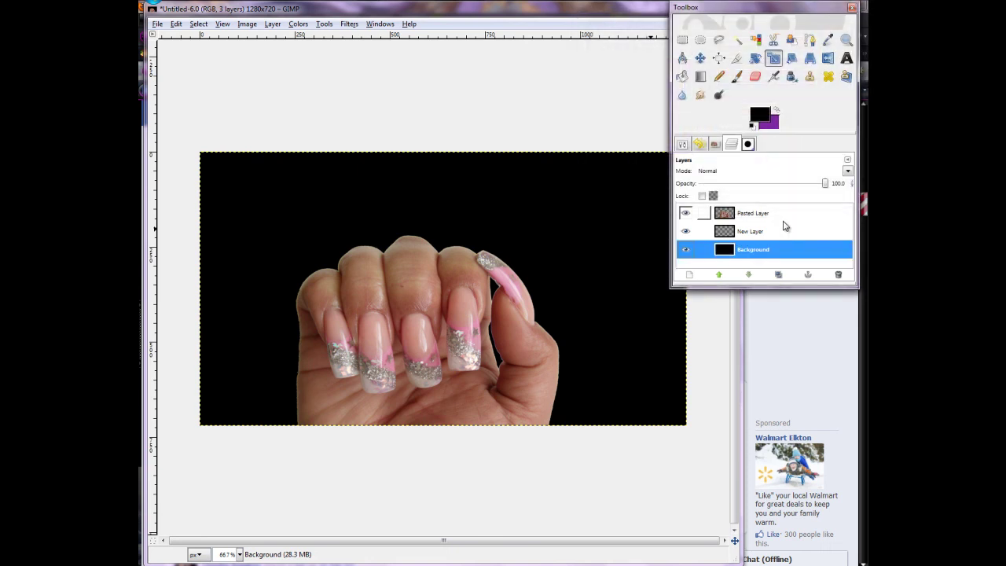
Step: Try black-to-purple gradients of different lengths and directions on the background layer, ending with a short downward blend near the canvas's lower edge
click(747, 232)
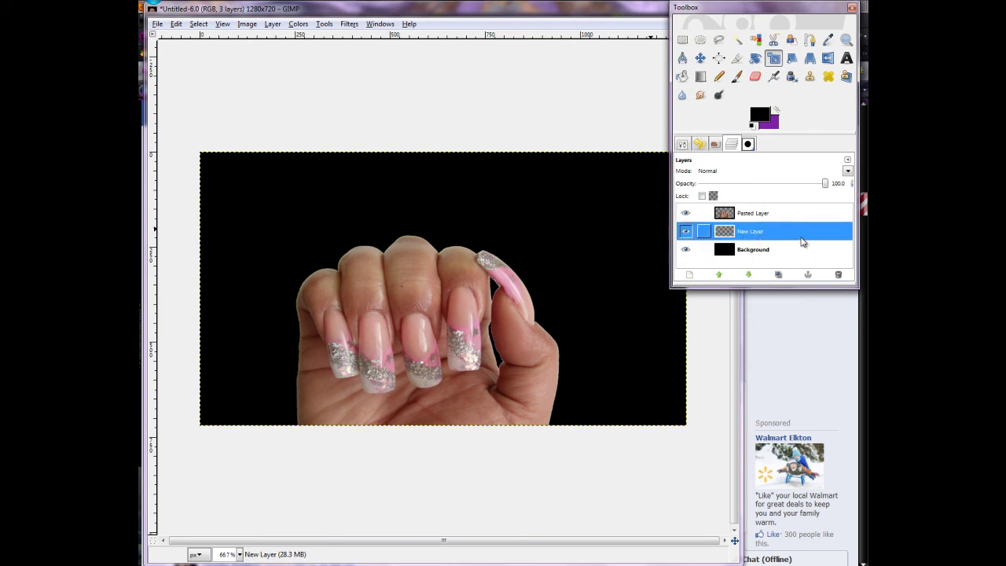
click(764, 251)
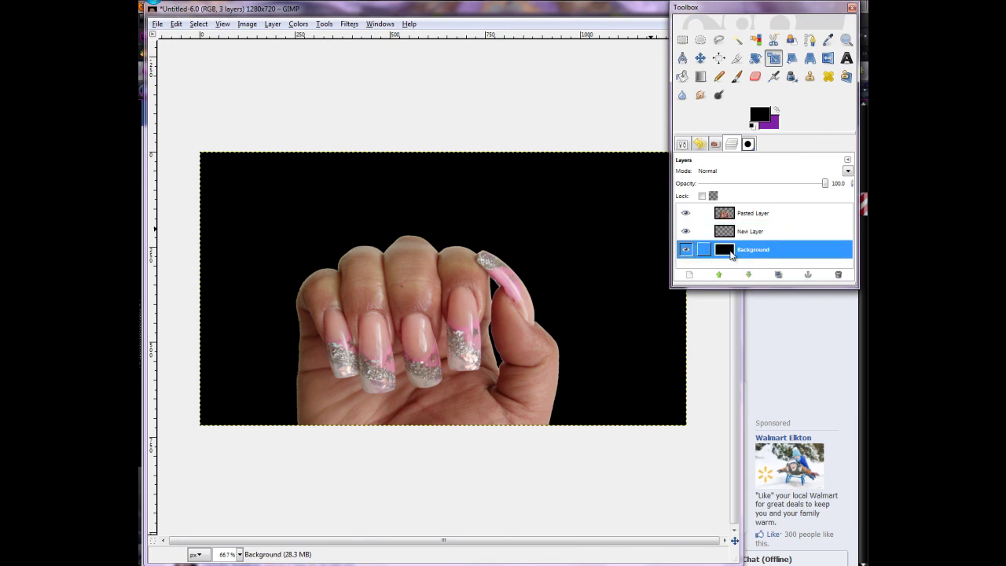
click(701, 77)
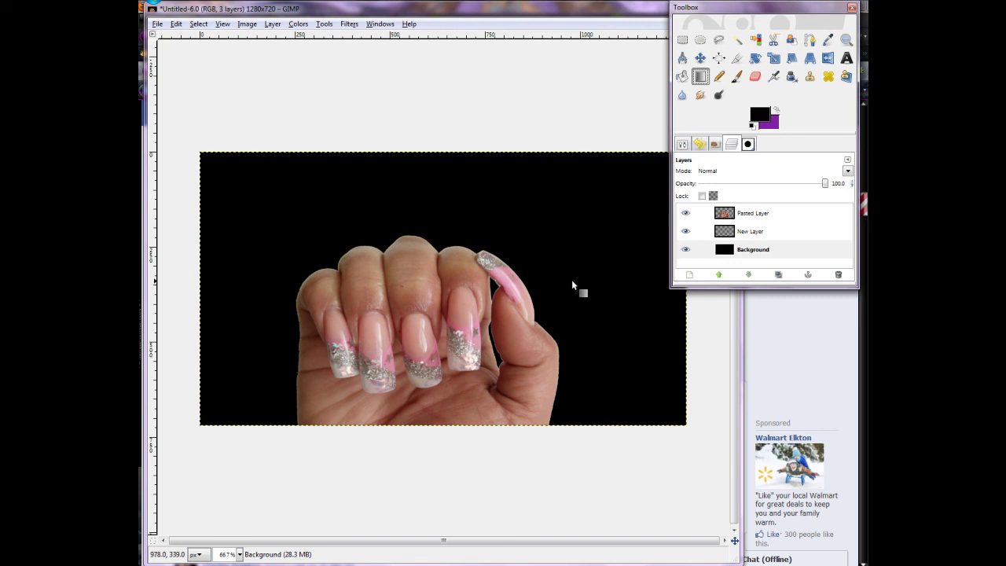
drag(564, 285, 566, 353)
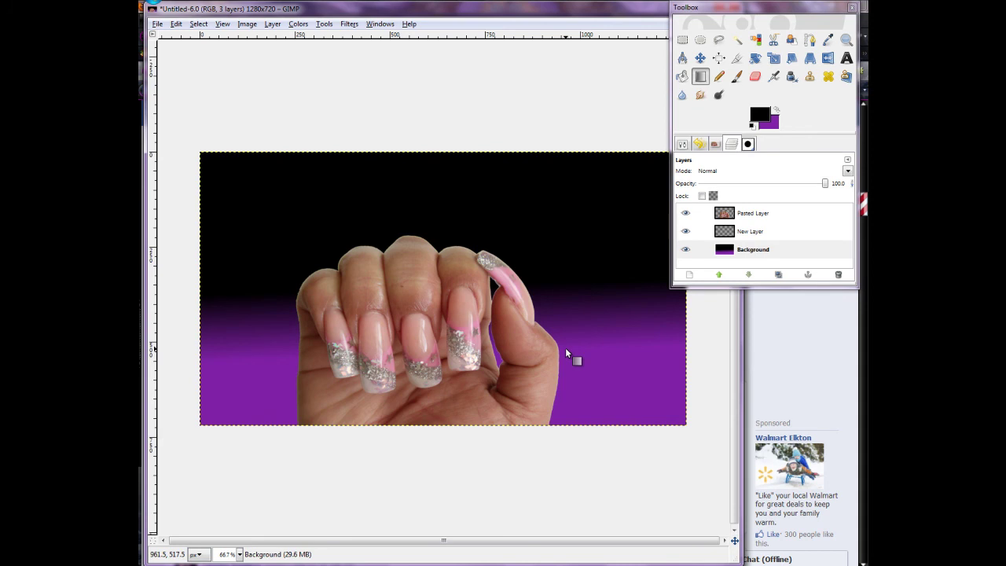
drag(568, 291, 576, 425)
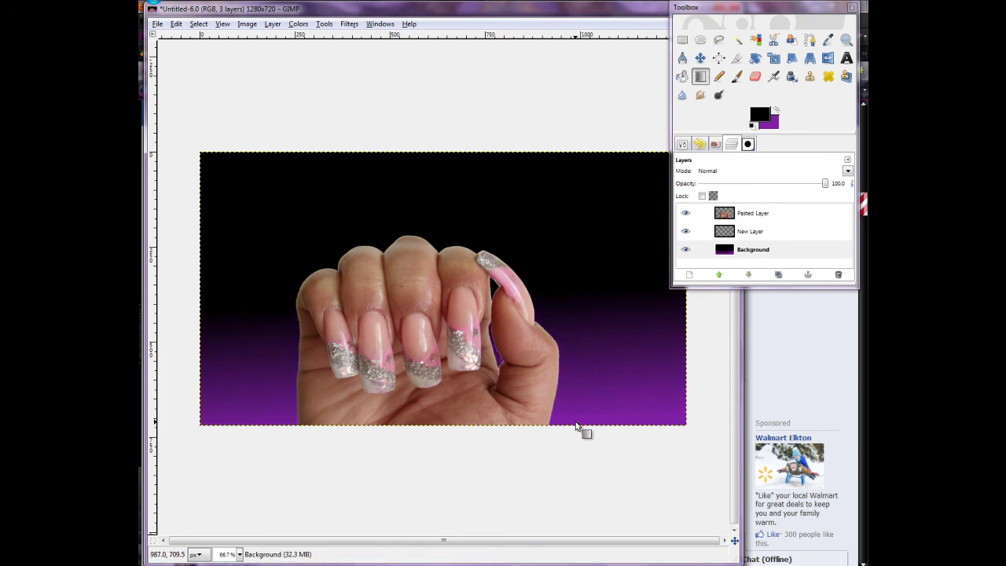
drag(562, 291, 570, 461)
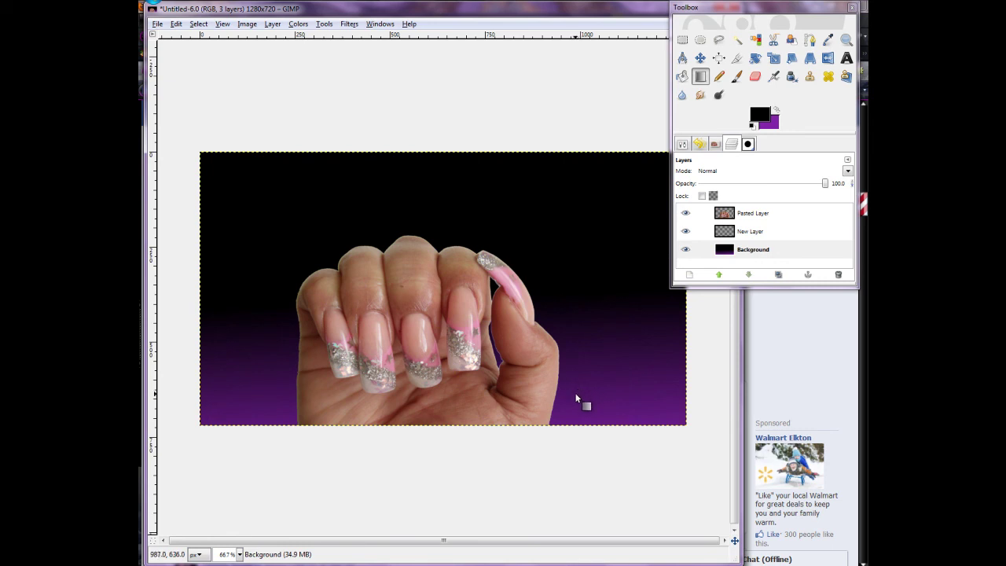
drag(574, 402, 577, 439)
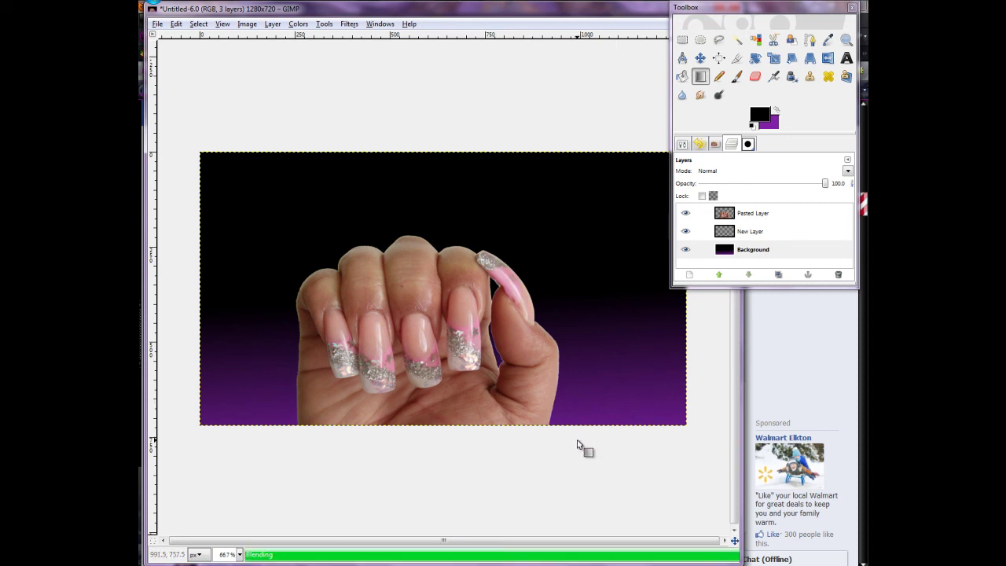
drag(574, 393, 574, 433)
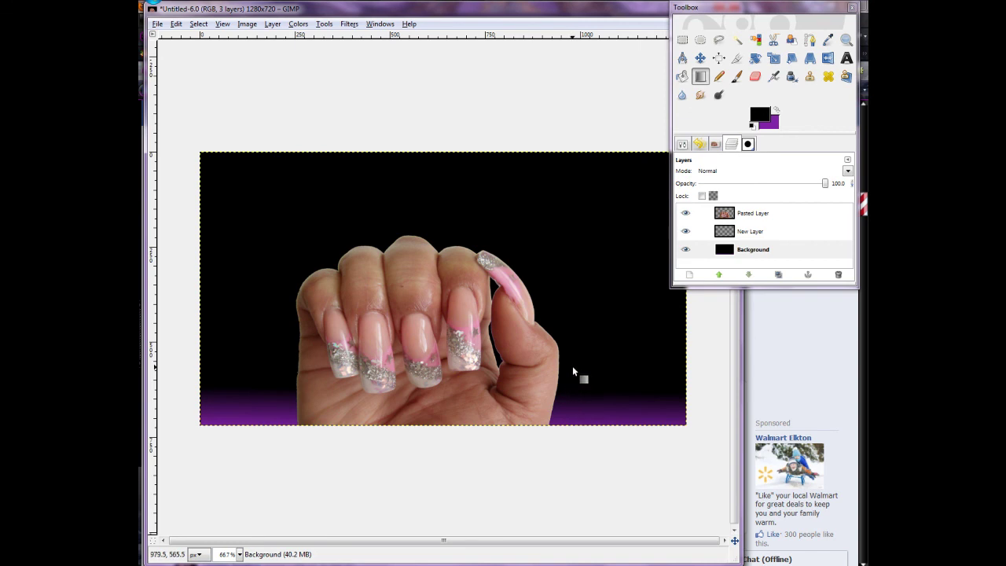
drag(573, 367, 587, 331)
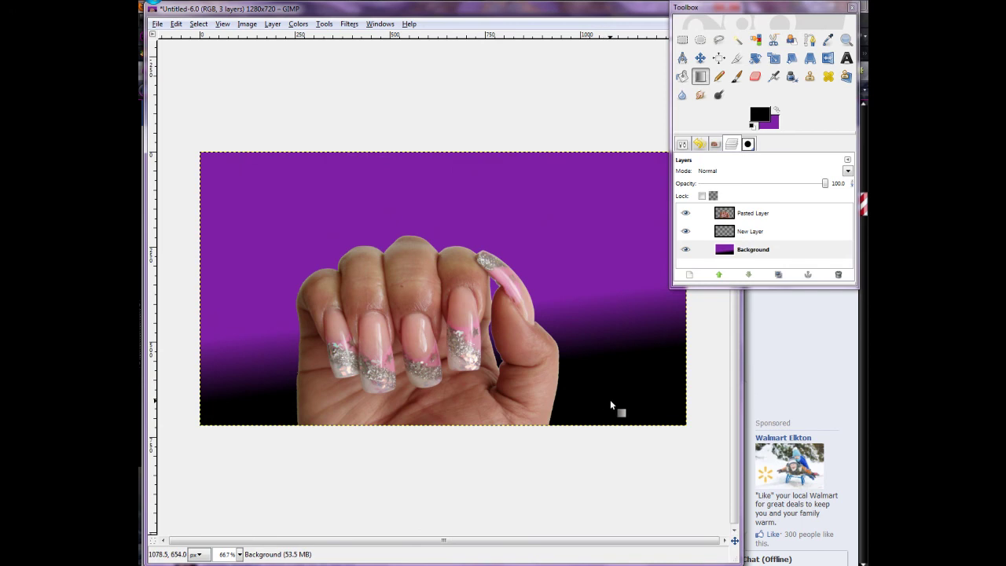
drag(594, 390, 596, 425)
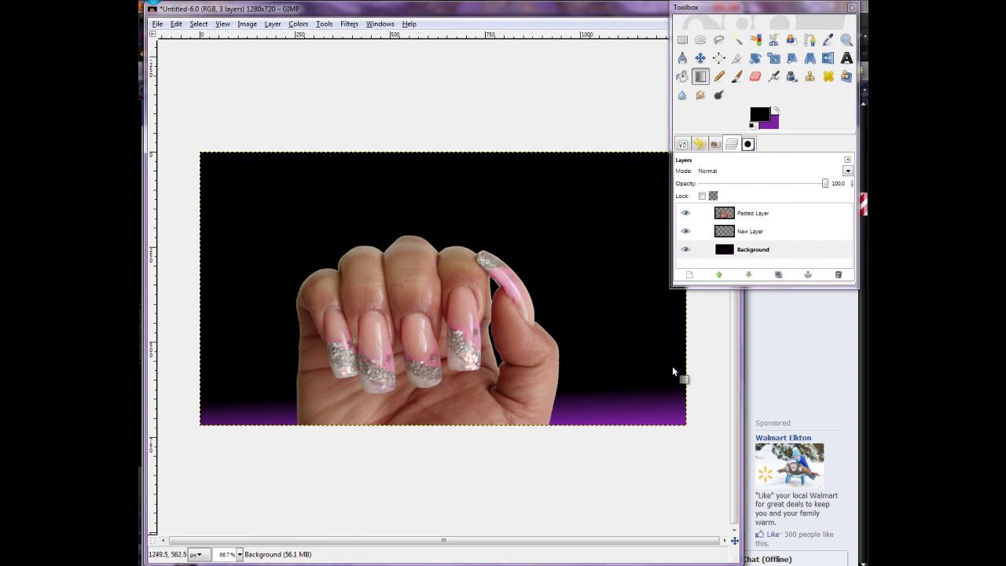
Step: Make the new transparent layer active and choose the DG2sparklebrushes.abr-001 (107 × 107) brush
click(766, 236)
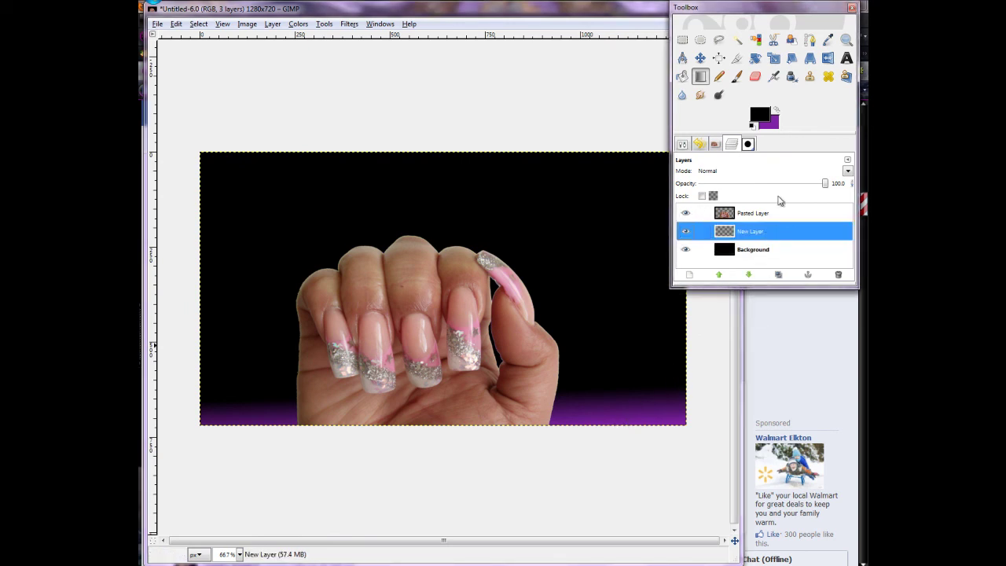
click(748, 143)
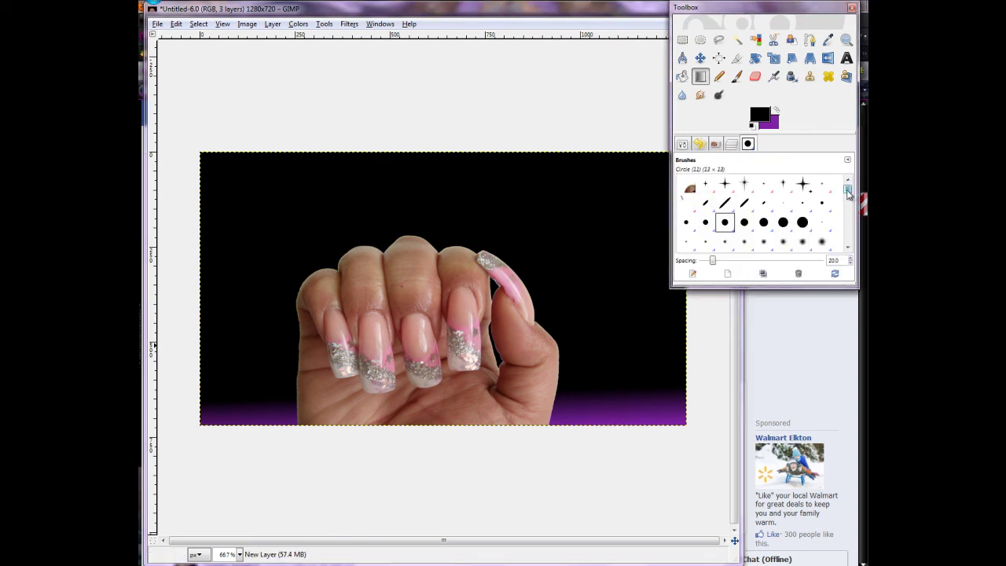
drag(848, 194, 849, 200)
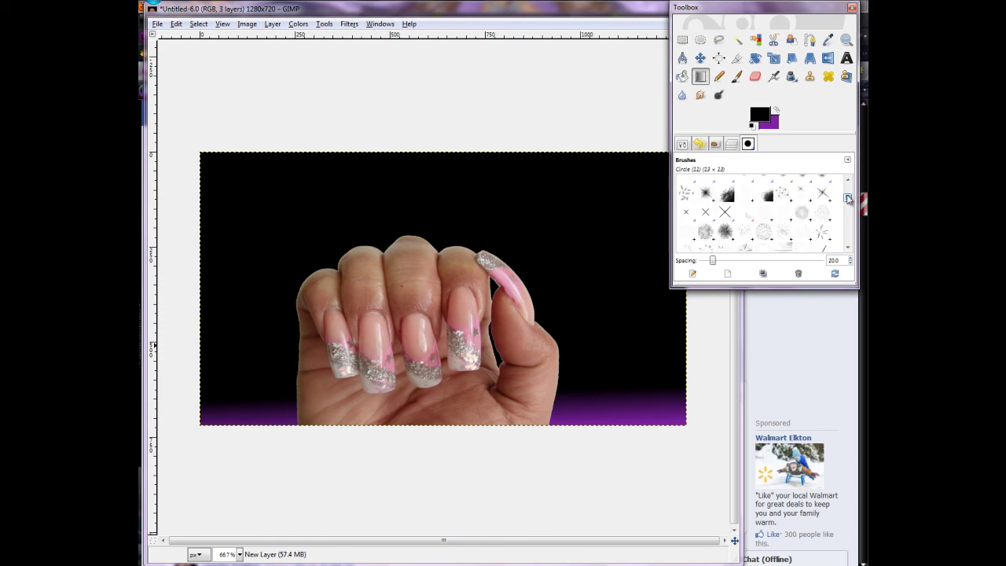
click(707, 206)
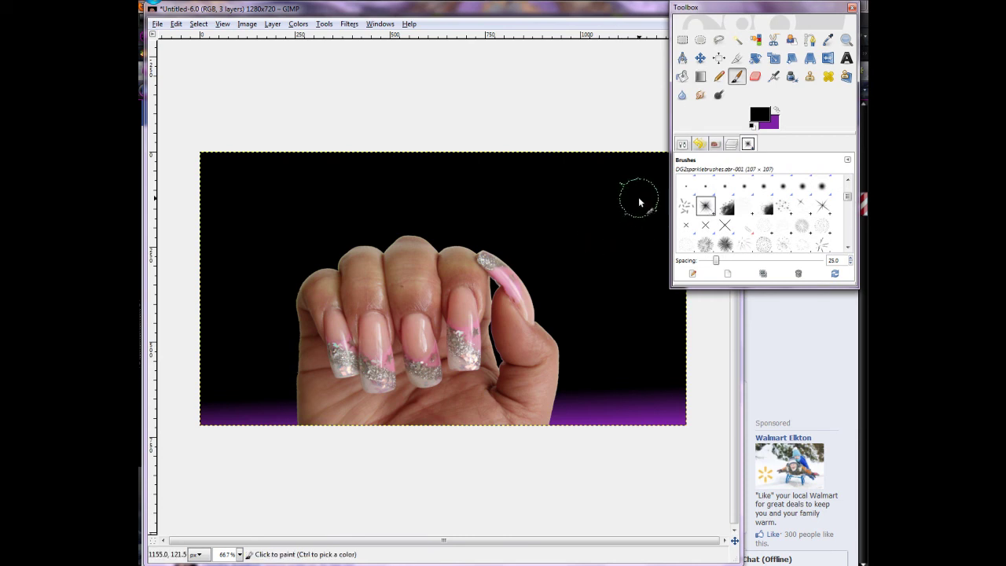
Step: Swap the foreground and background colours, try a light purple foreground, and set the foreground to pale lilac dfcce7
click(777, 112)
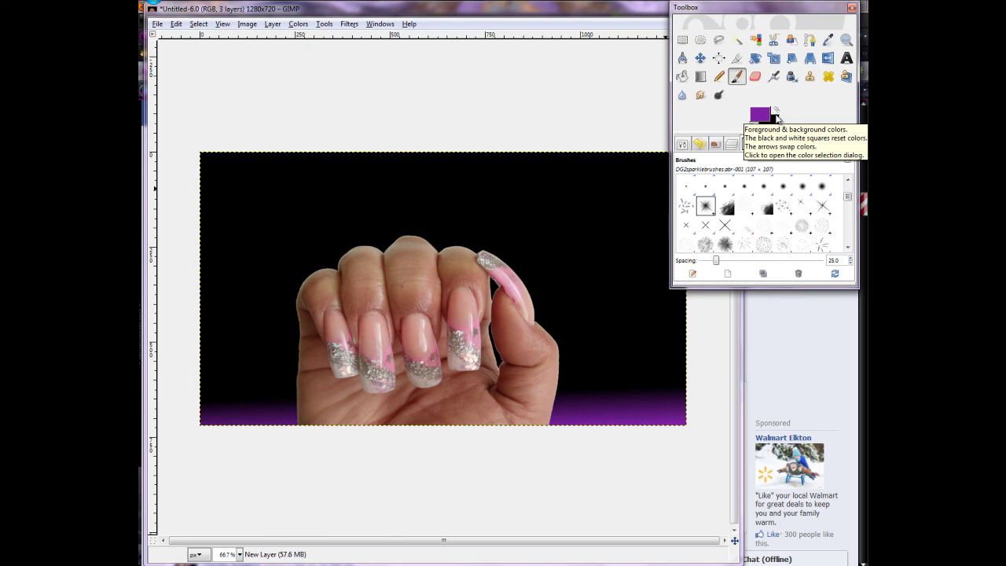
click(766, 118)
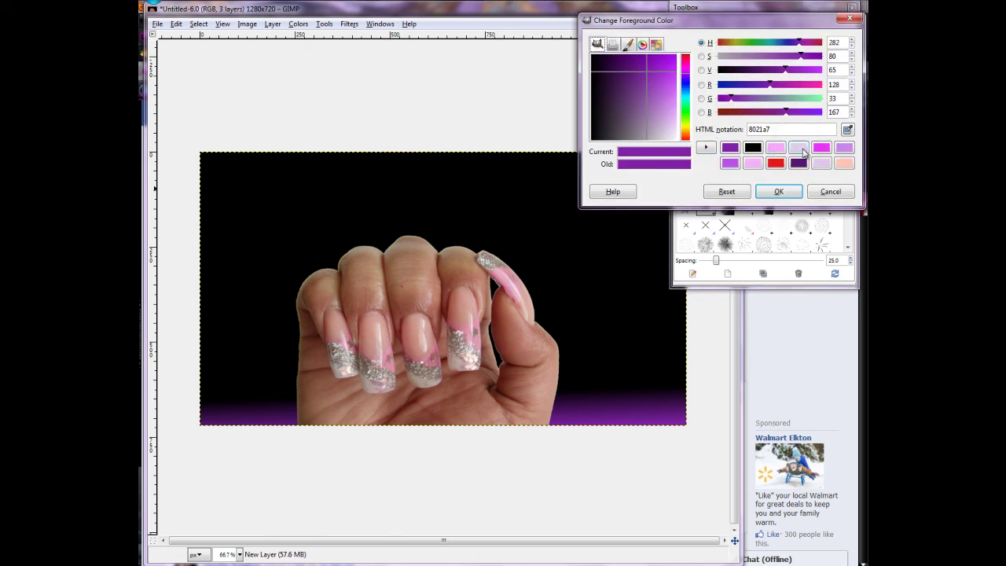
click(844, 147)
click(779, 191)
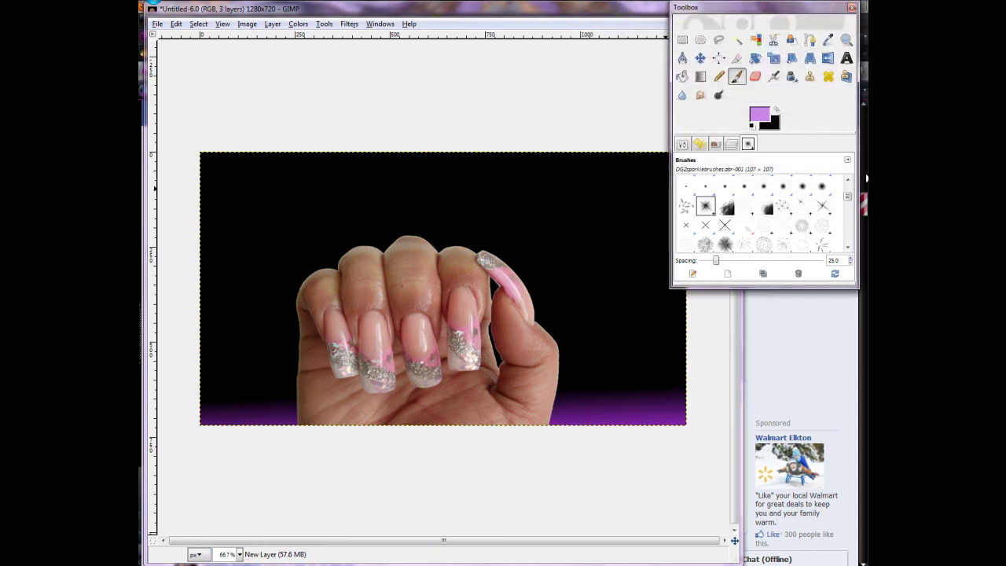
click(763, 125)
click(778, 191)
click(756, 114)
click(821, 147)
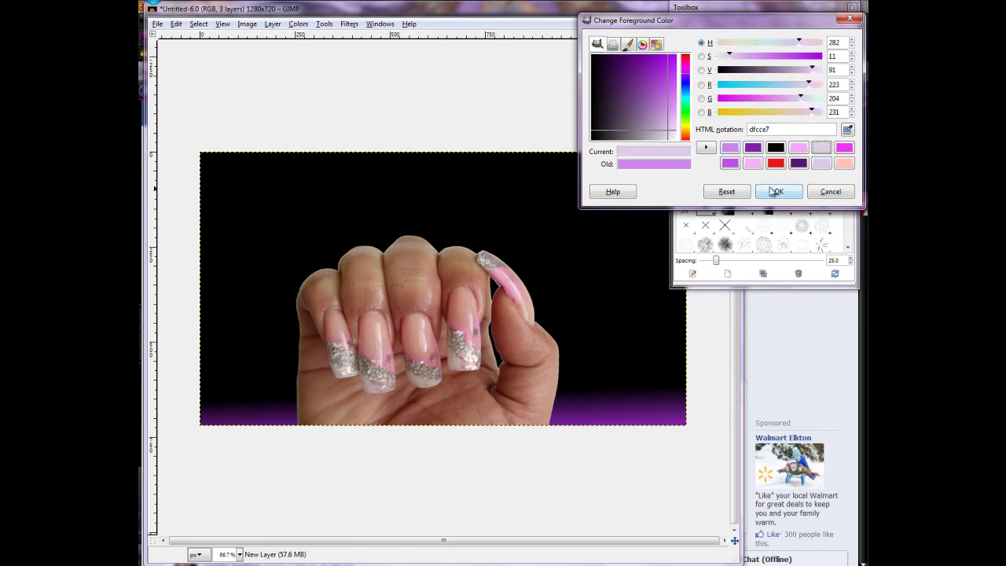
click(774, 191)
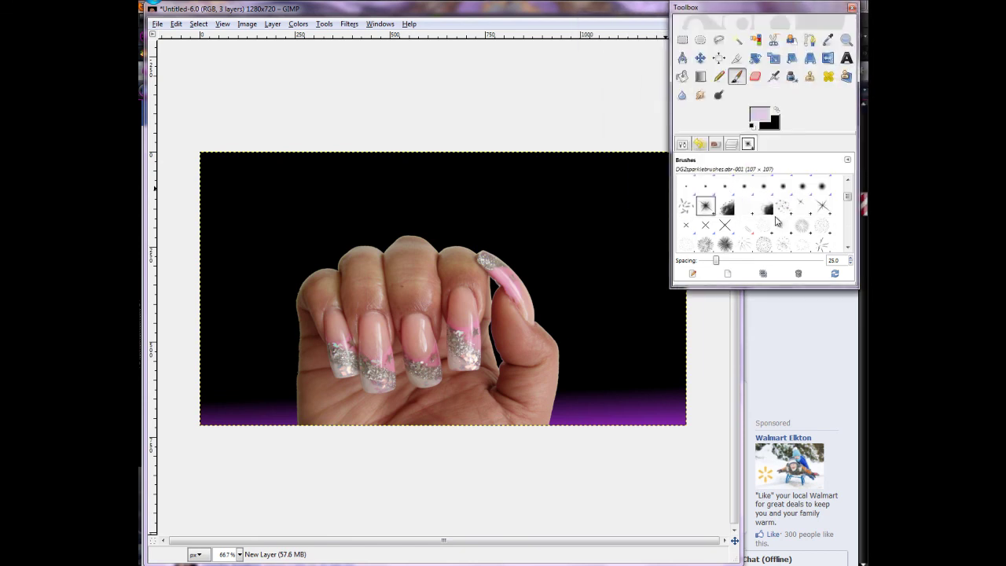
Step: Stamp four star sparkles around the hand on the new layer with the DG2sparklebrushes.abr-007 (97 × 86) brush
click(822, 206)
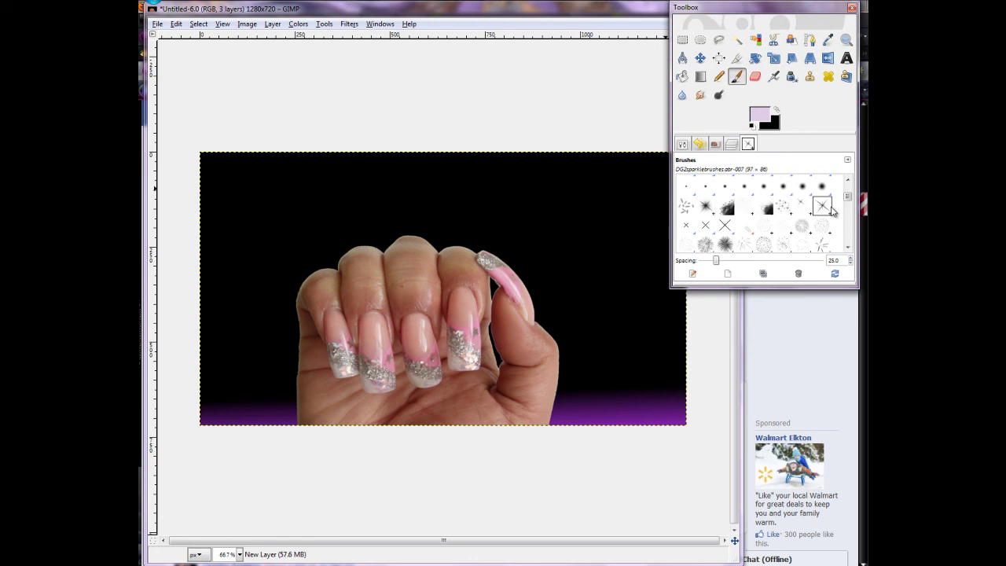
click(625, 228)
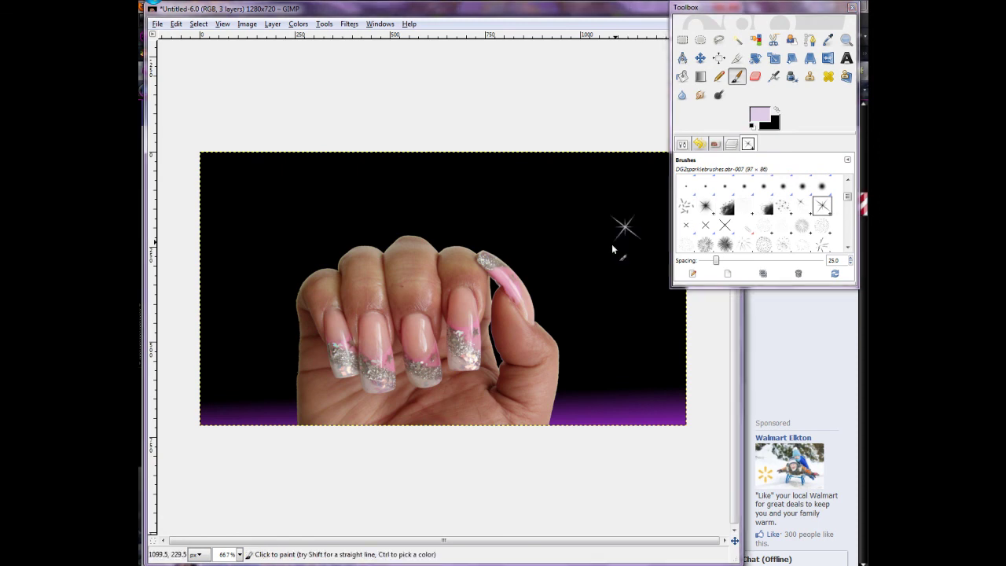
click(293, 188)
click(256, 355)
click(628, 373)
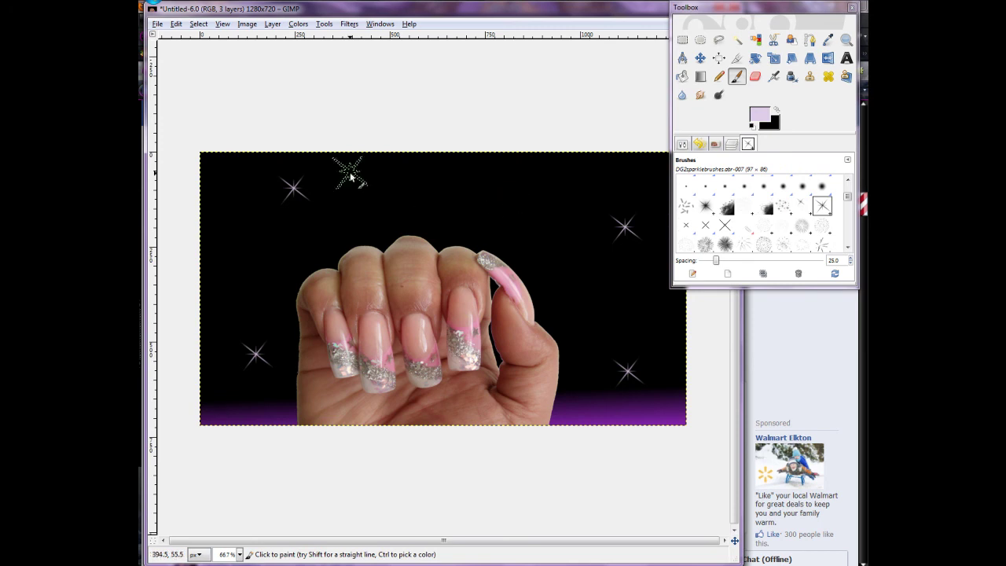
Step: Scale the whole image down to 508 × 286 pixels
click(249, 26)
click(272, 131)
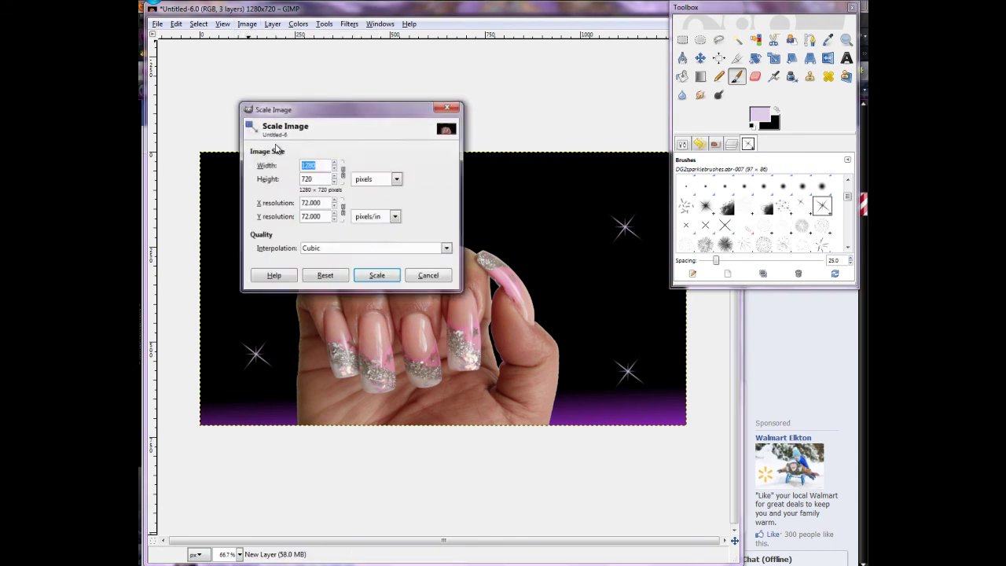
click(335, 169)
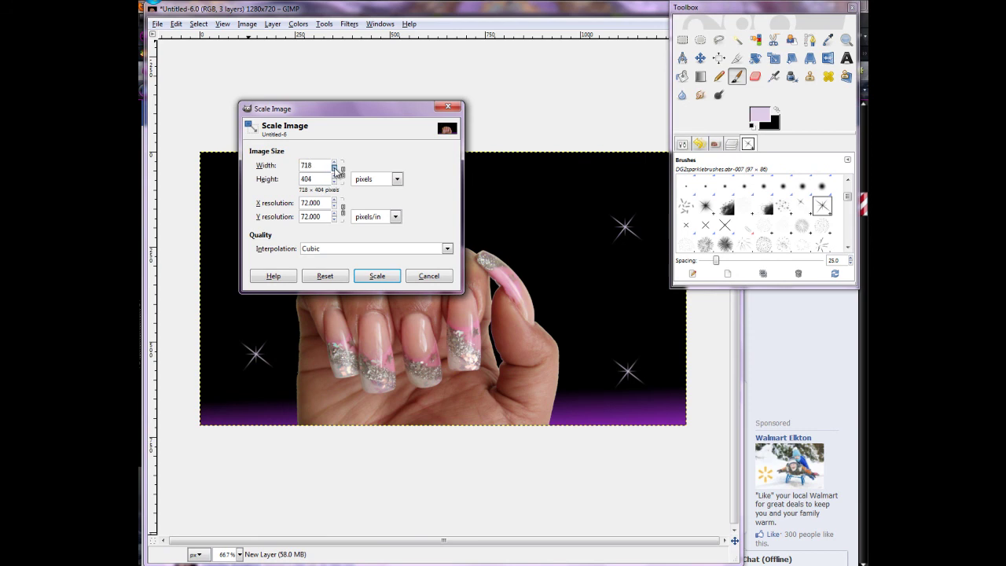
click(378, 273)
Step: Stamp one star above the thumb on the reduced image and scale the whole image up to 1260 × 709 pixels
click(472, 258)
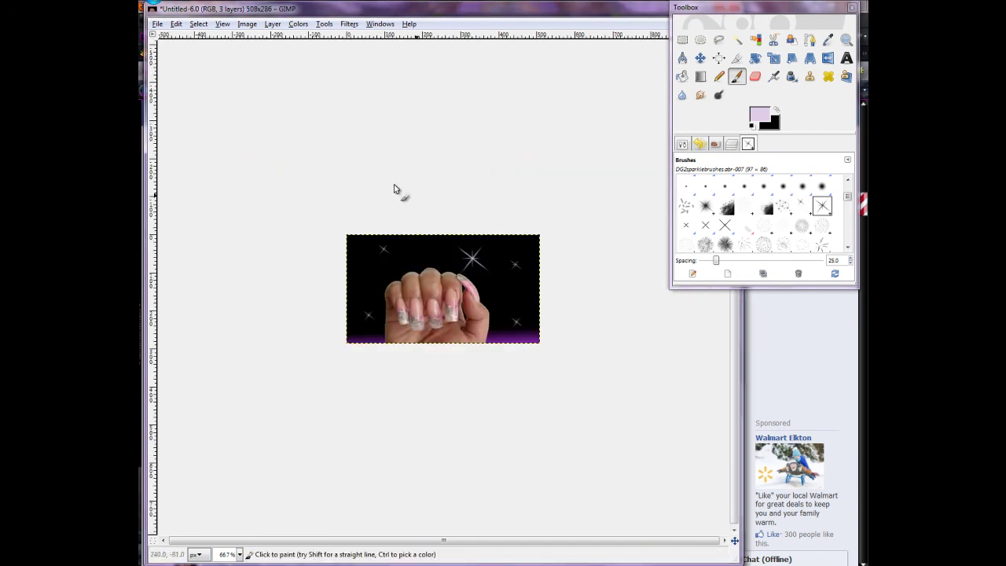
click(249, 23)
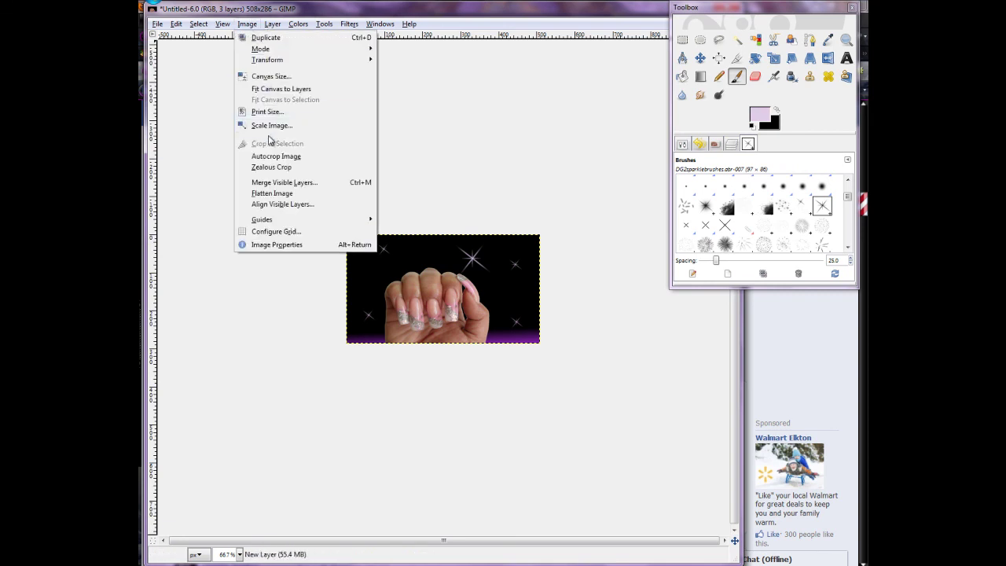
click(271, 126)
click(348, 180)
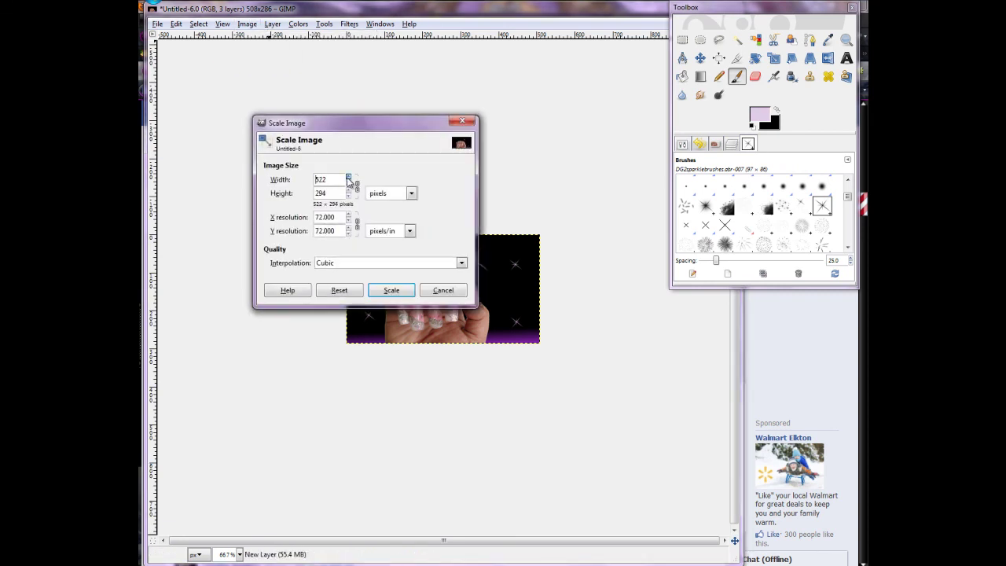
drag(348, 180, 349, 180)
click(391, 290)
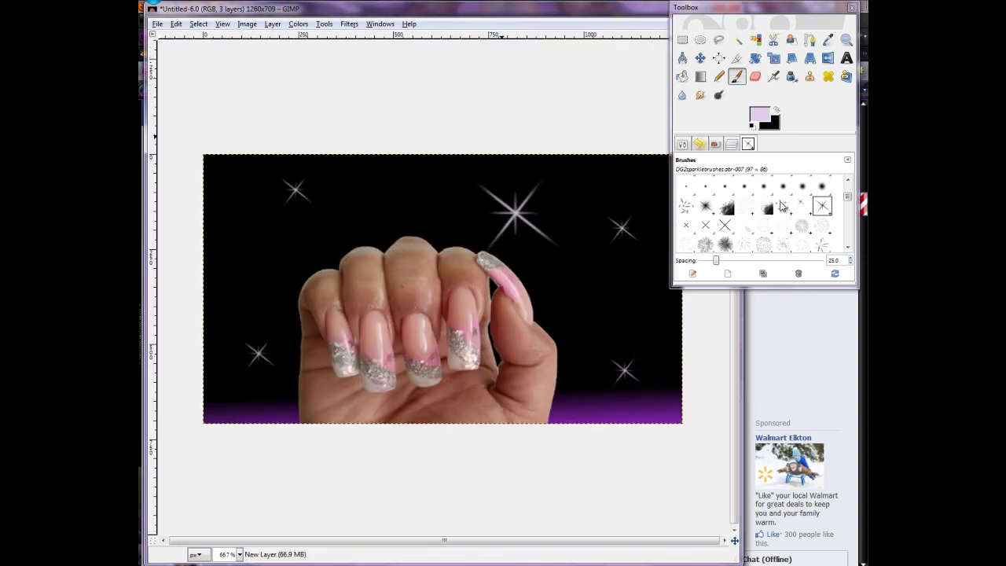
Step: Choose the DG2sparklebrushes.abr-006 (182 × 186) brush and stamp three sparkles: beside the thumb, near the image's upper-left corner and above the fingers
click(800, 206)
click(594, 279)
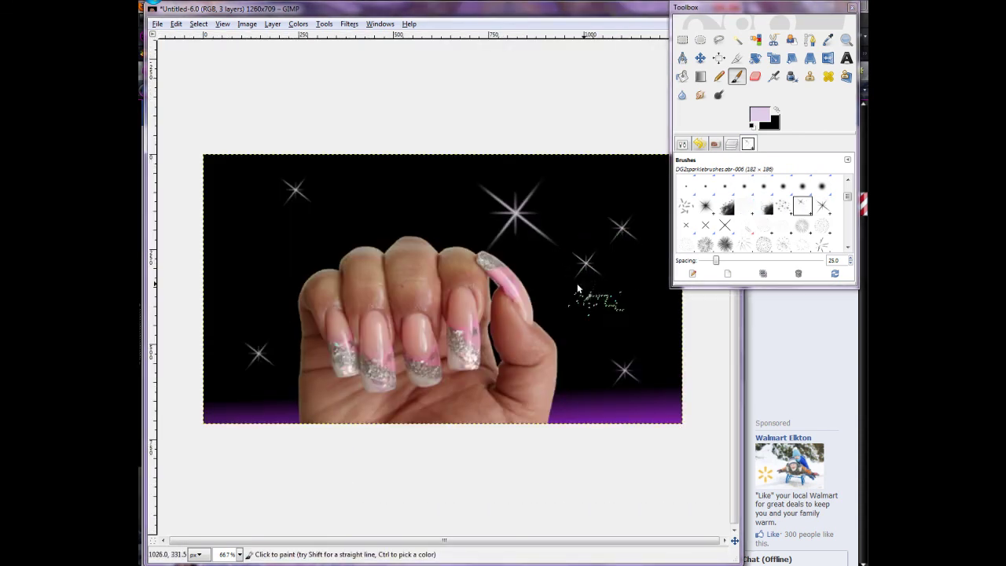
click(252, 227)
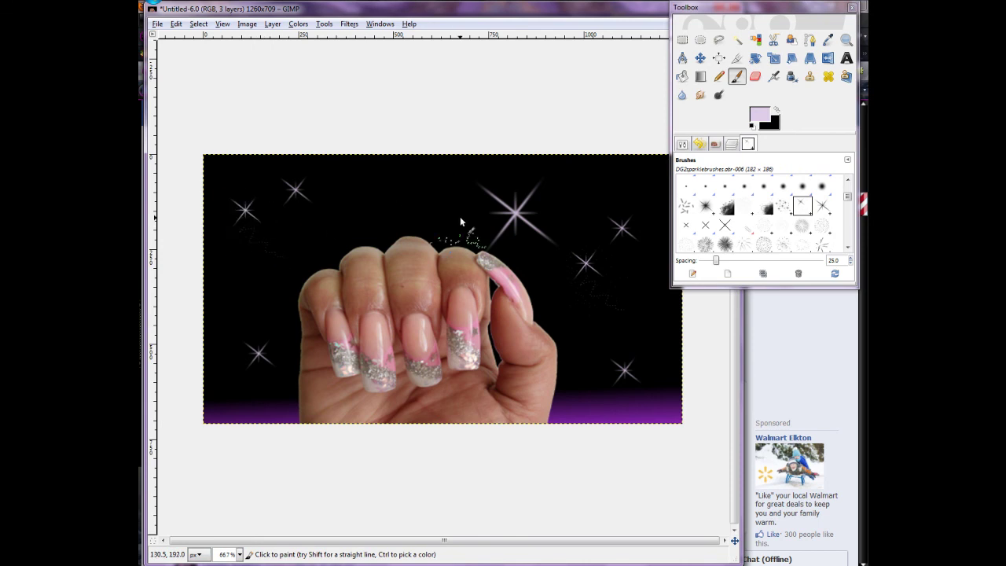
click(425, 181)
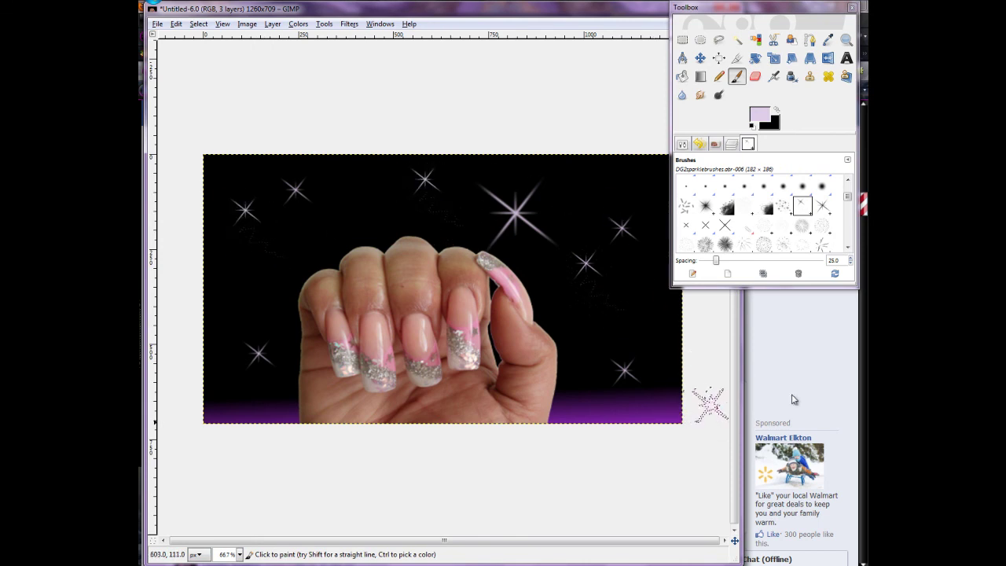
Step: Hide and show the New Layer and the Background in turn to examine what each layer contains
click(731, 143)
click(751, 233)
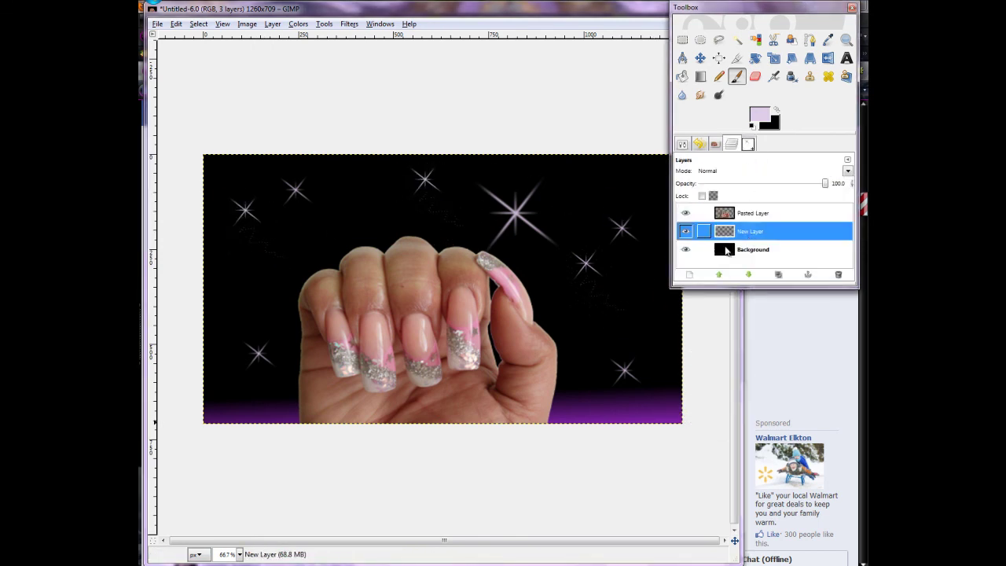
click(684, 233)
click(686, 232)
click(685, 250)
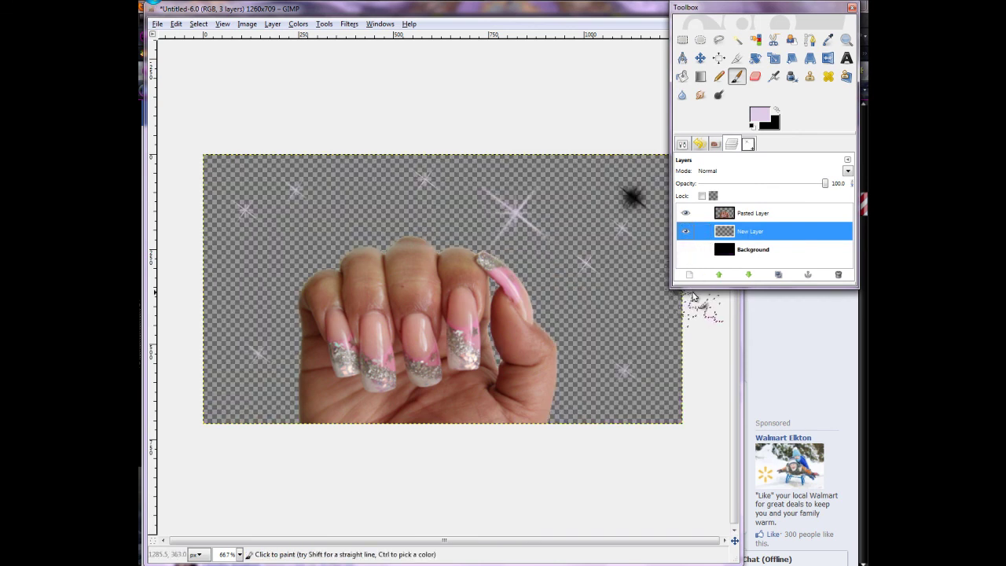
click(685, 250)
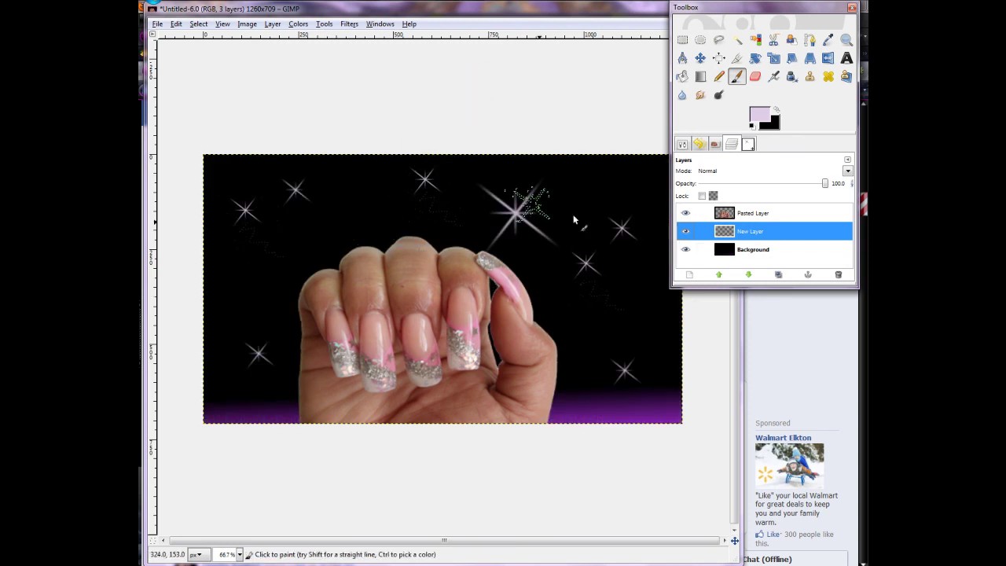
Step: Stamp another sparkle near the image's upper-right corner, and move and shrink the image window
click(622, 206)
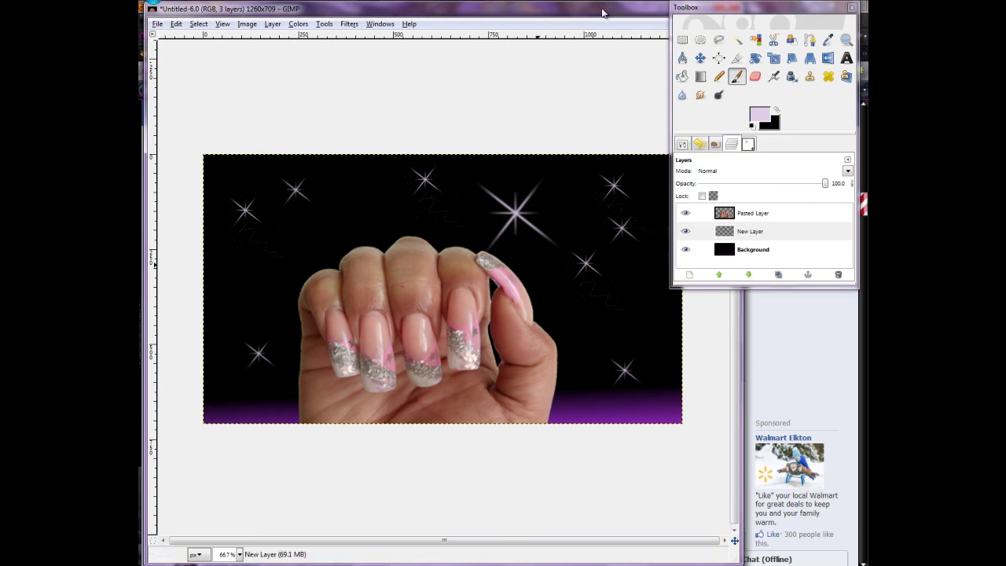
drag(603, 13, 600, 12)
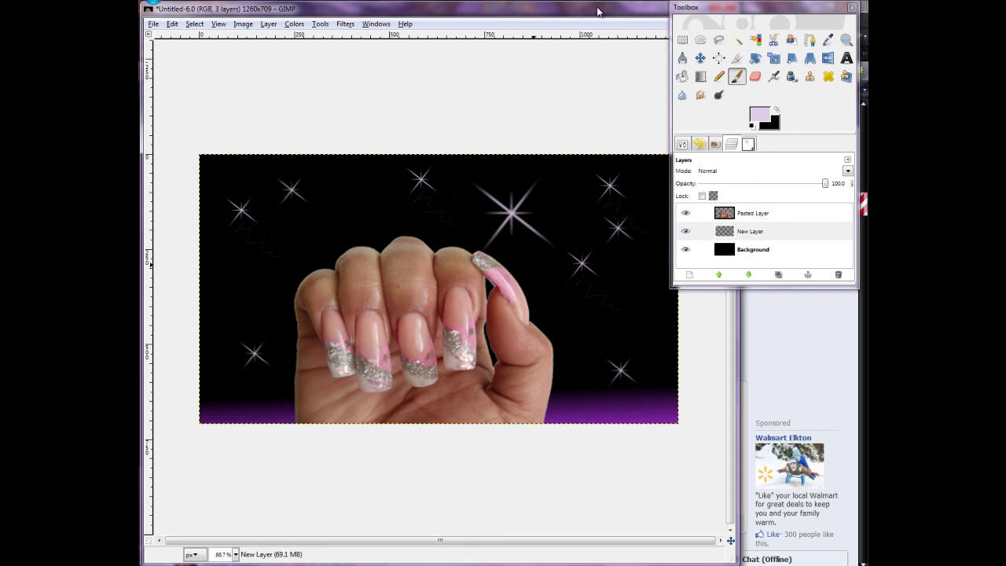
drag(598, 11, 577, 11)
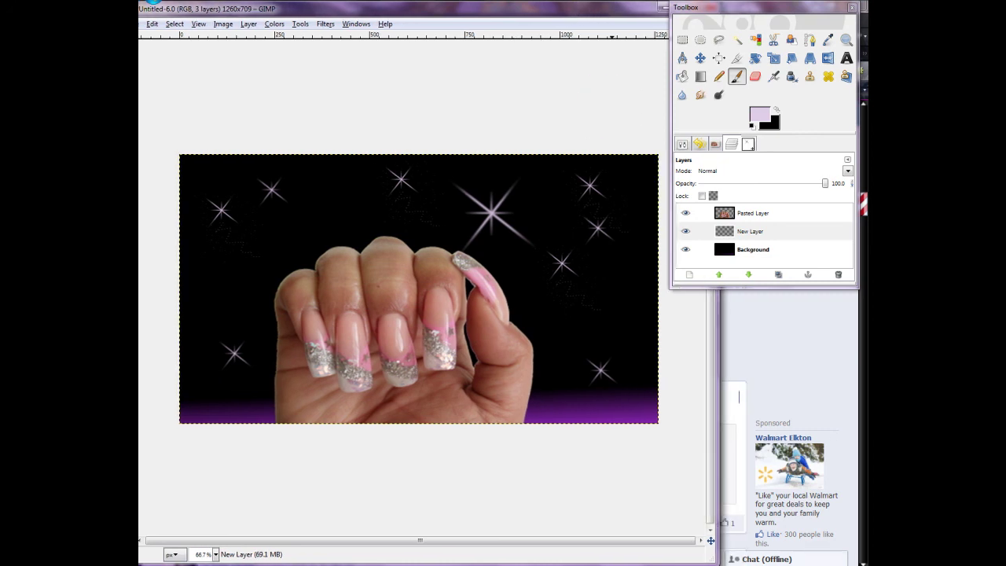
drag(712, 562, 665, 542)
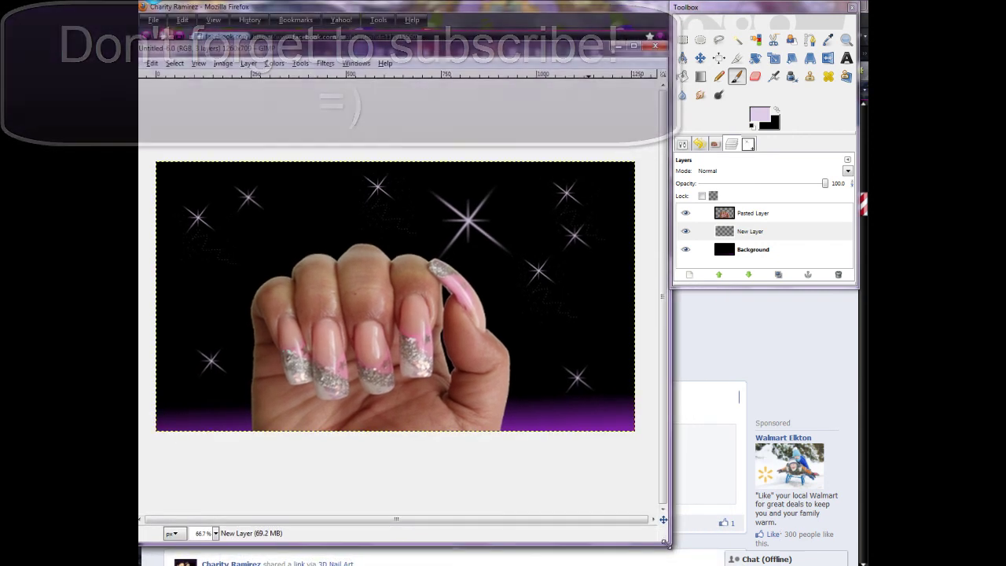